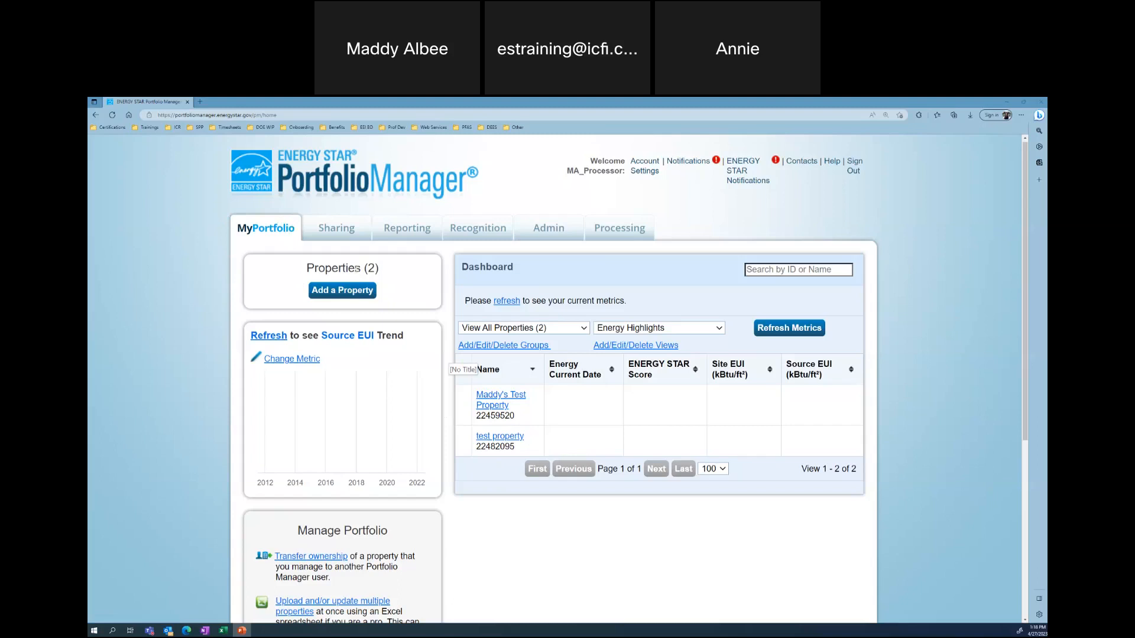
# Step: Start adding a new property, with K-12 School as its property type and One as its number of buildings
pyautogui.click(354, 290)
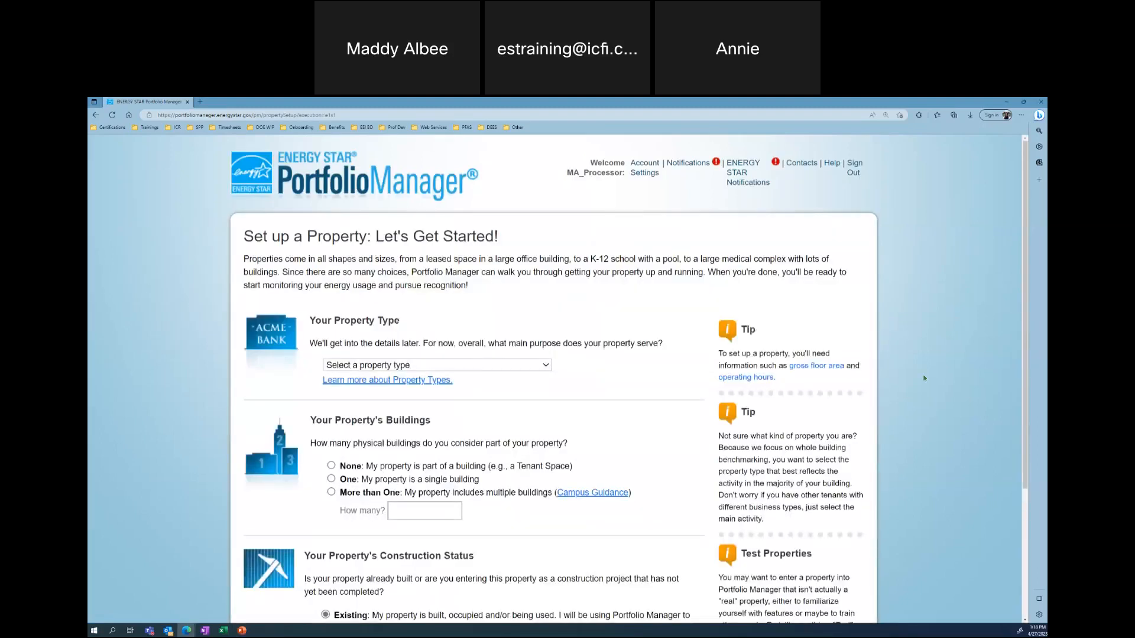
pyautogui.hotkey('alt', 'Tab')
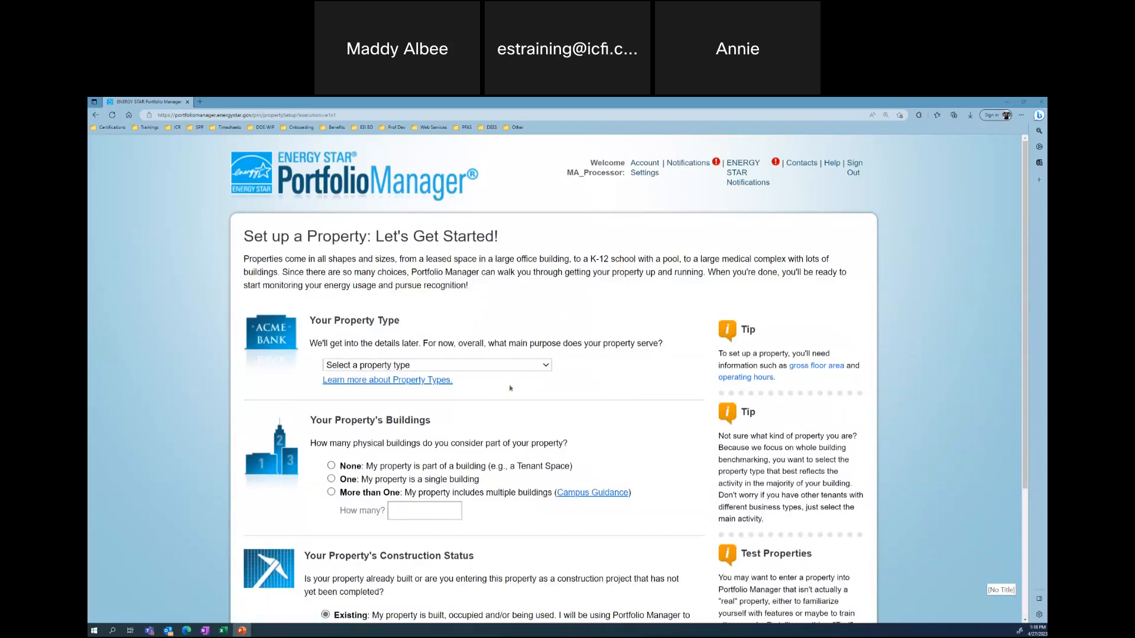
pyautogui.click(510, 366)
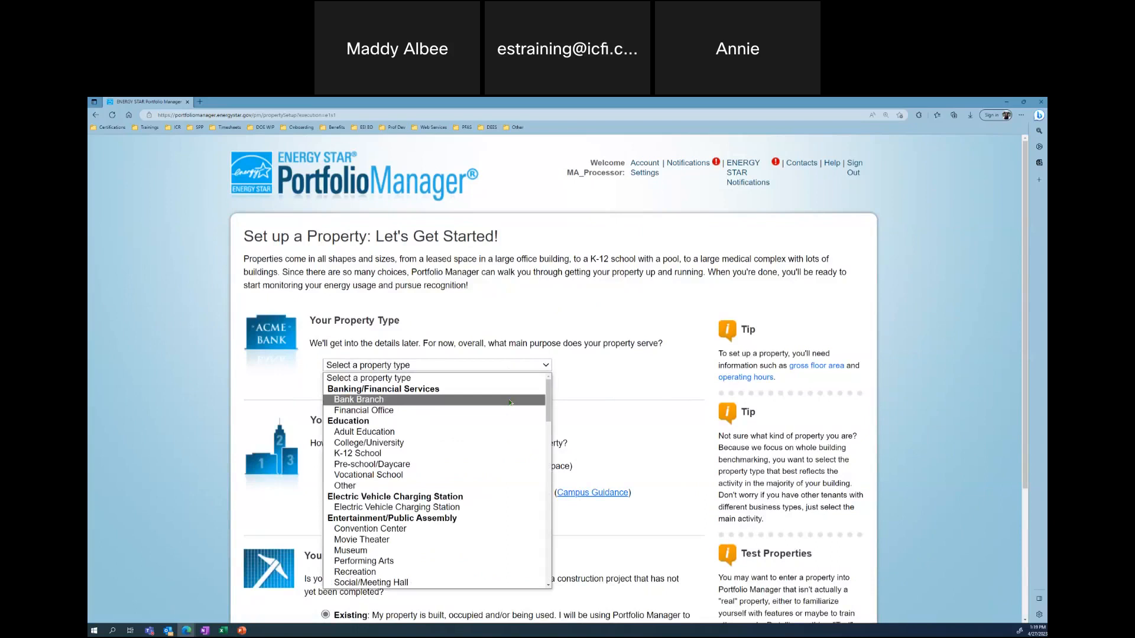
pyautogui.click(478, 452)
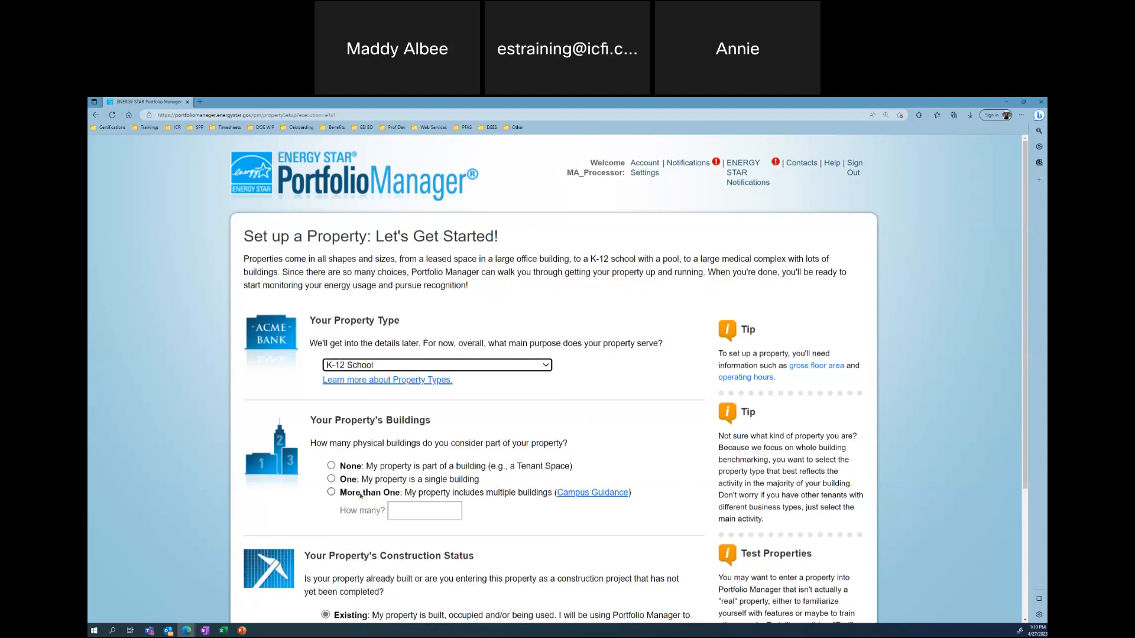
pyautogui.click(331, 480)
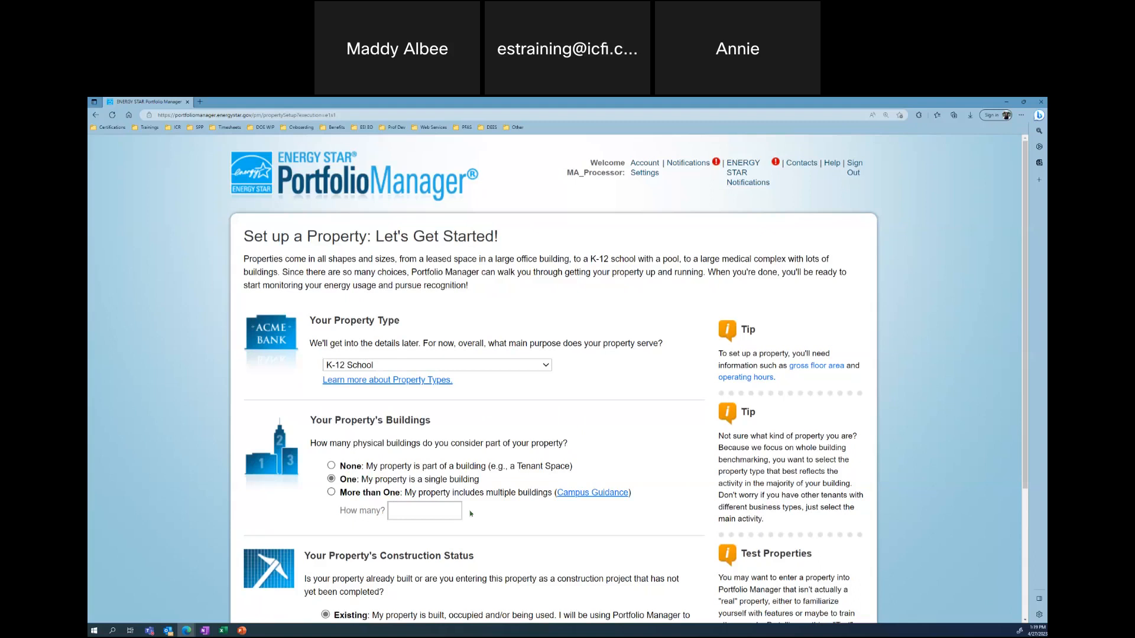
# Step: Keep the construction status as Existing and proceed to the basic property information
pyautogui.scroll(-3, 471, 514)
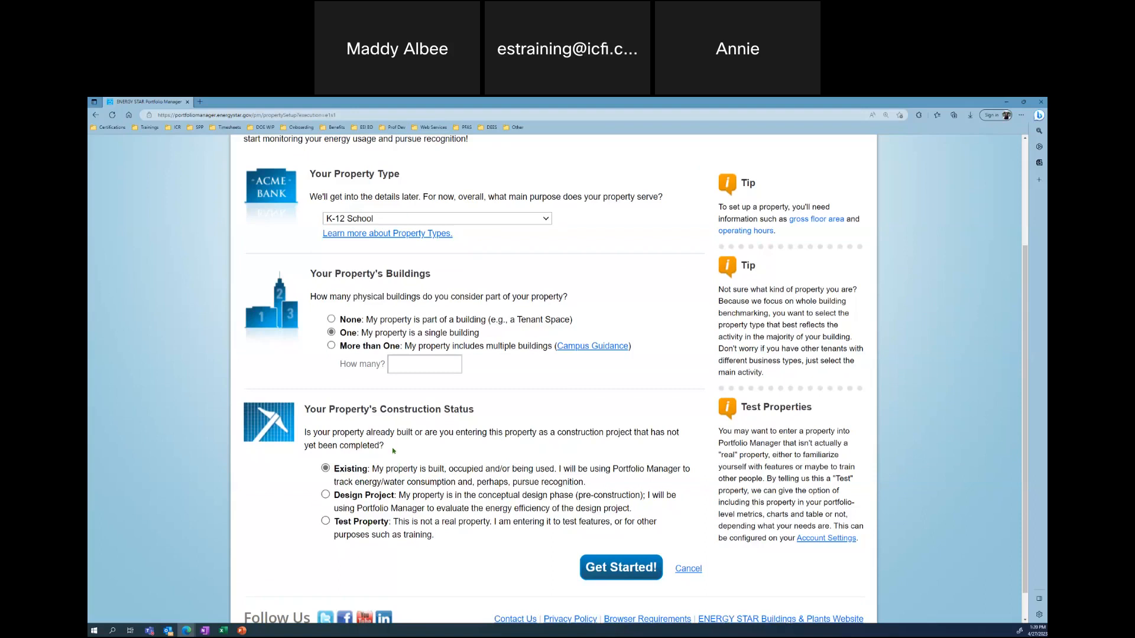
pyautogui.scroll(2, 393, 451)
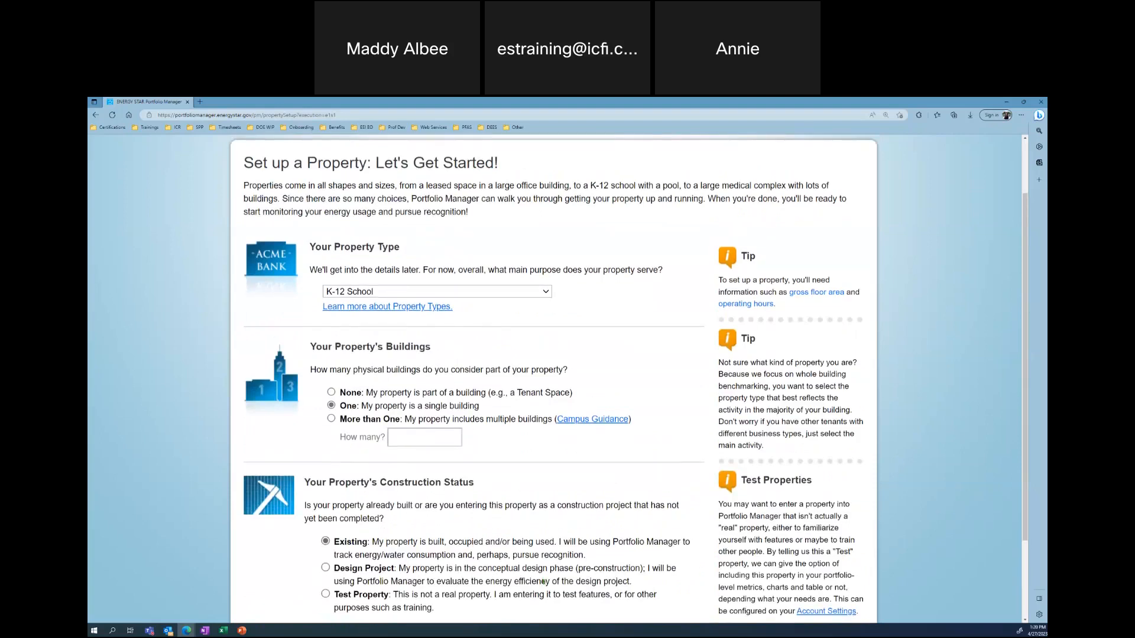
pyautogui.scroll(-3, 543, 581)
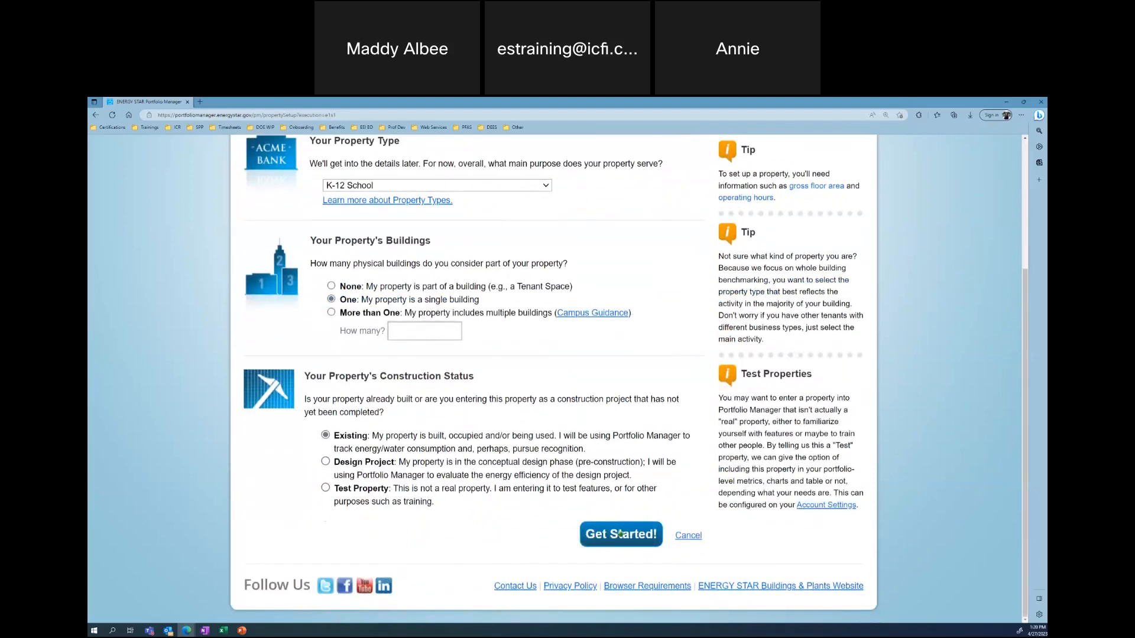
pyautogui.click(639, 535)
pyautogui.hotkey('alt', 'Tab')
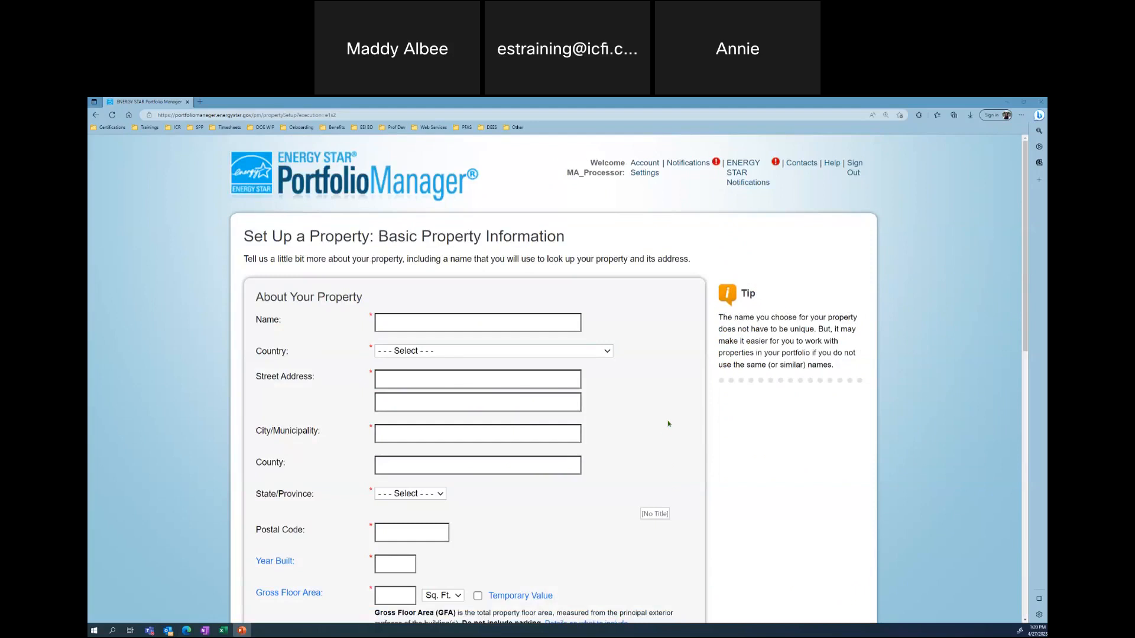
# Step: Name the property Webinar School and set its country to United States
pyautogui.click(455, 320)
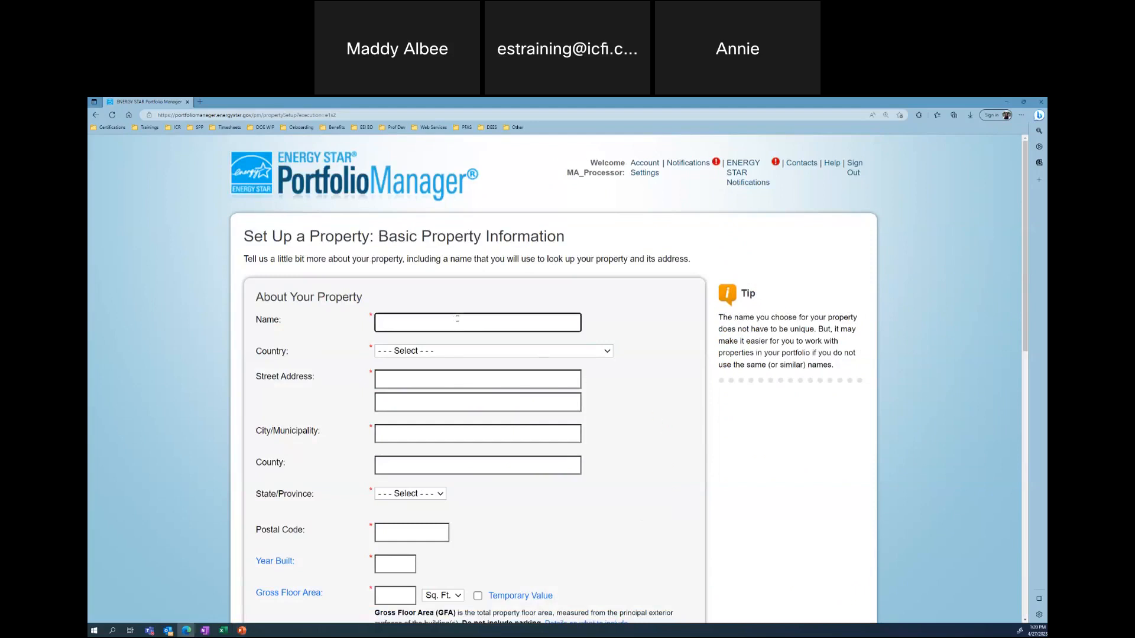
pyautogui.write('Webinar School')
pyautogui.click(523, 352)
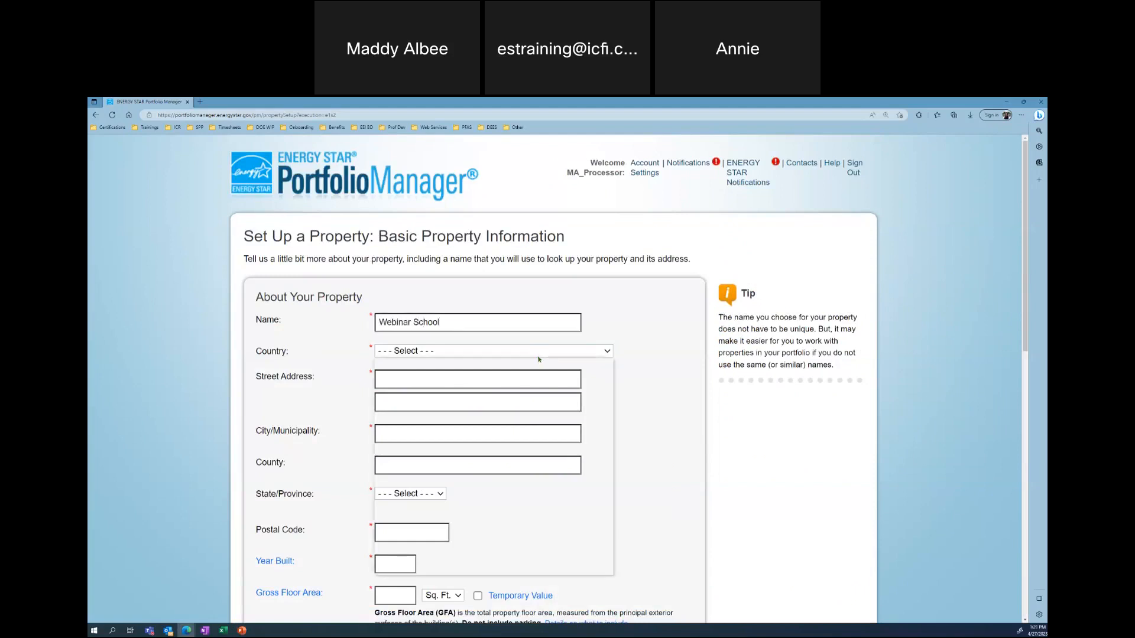
pyautogui.click(414, 371)
# Step: Fill in the property's street address, city, state and postal code
pyautogui.click(418, 374)
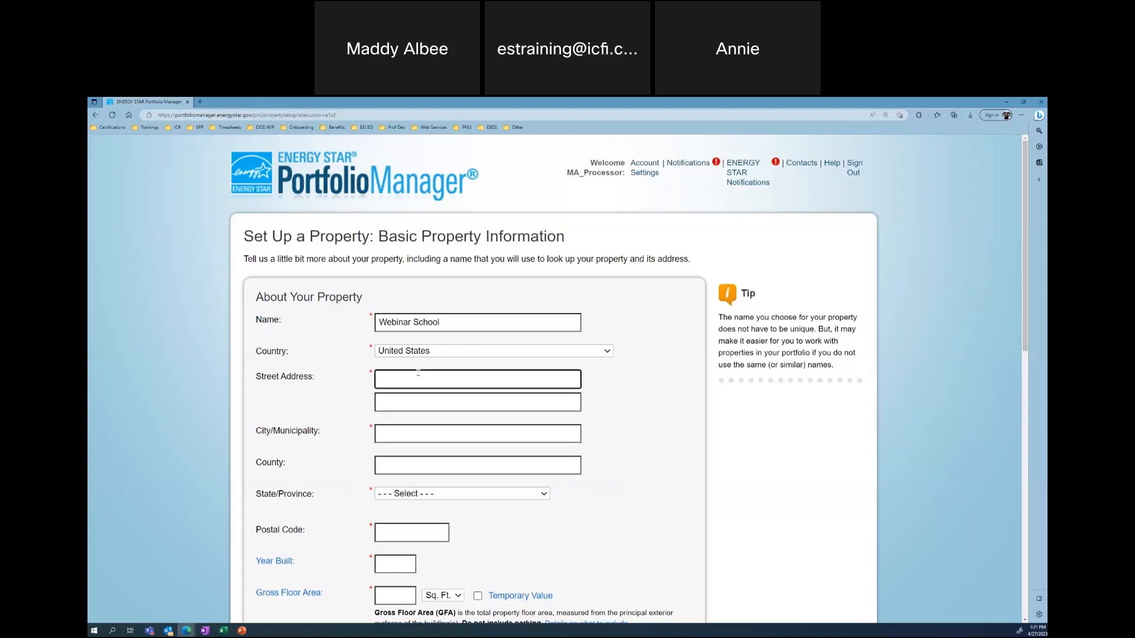
pyautogui.write('123 ENERGY STAR')
pyautogui.click(392, 434)
pyautogui.write('Silver')
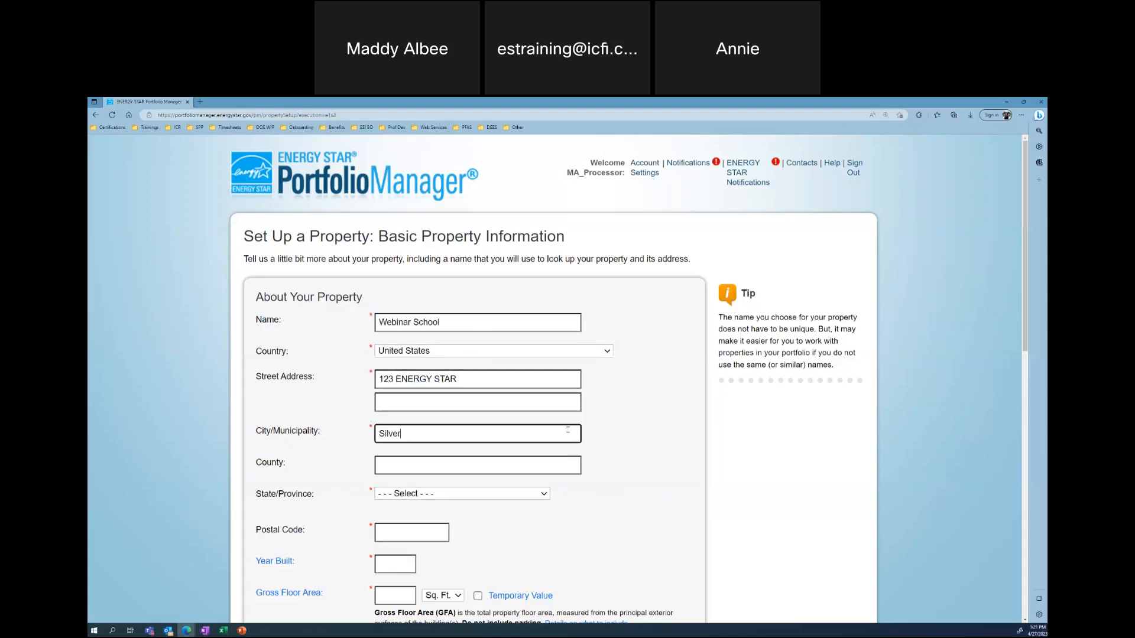
pyautogui.write(' Spring')
pyautogui.click(498, 494)
pyautogui.scroll(-3, 436, 440)
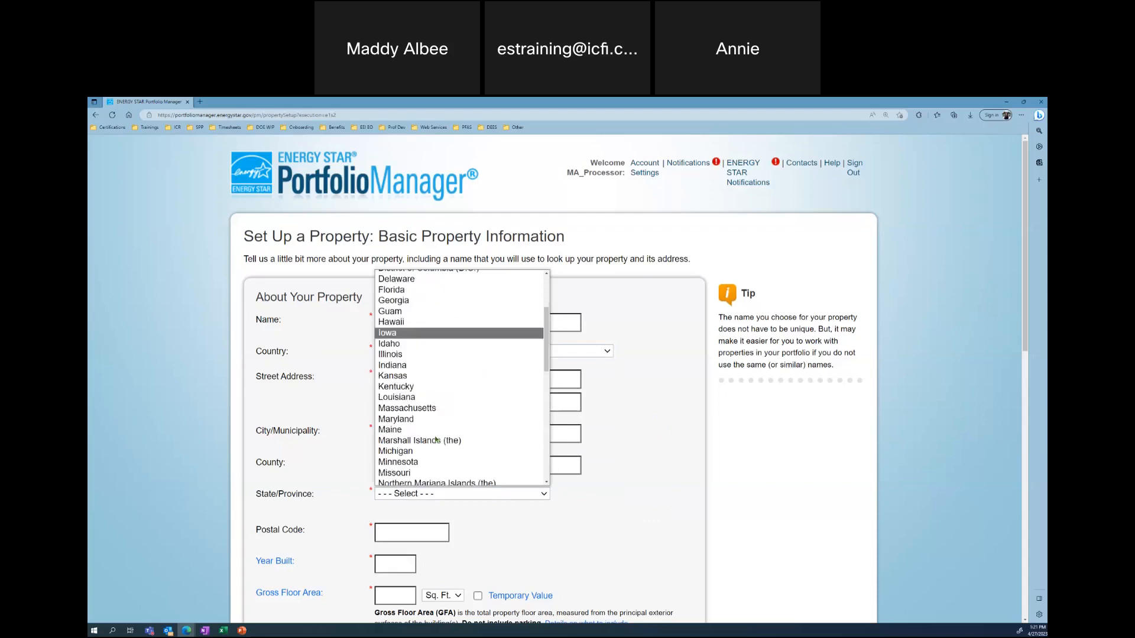
pyautogui.click(414, 399)
pyautogui.click(403, 531)
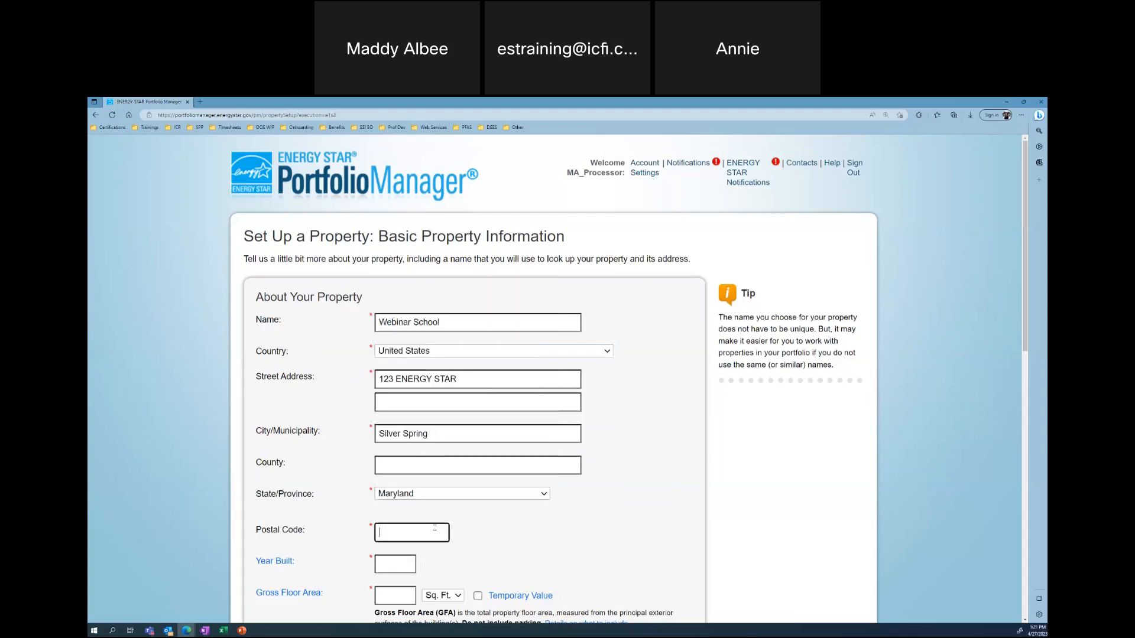
pyautogui.write('20906')
# Step: Set the gross floor area to 25,000 Sq. Ft. and the year built to 2000
pyautogui.click(401, 564)
pyautogui.scroll(-2, 570, 549)
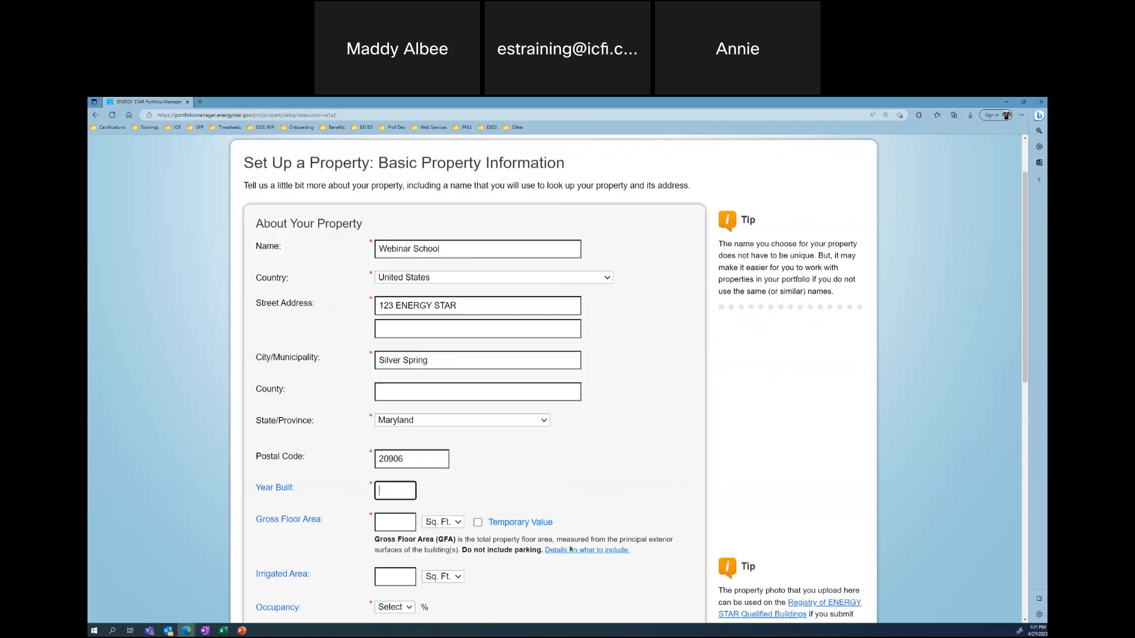
pyautogui.hotkey('alt', 'Tab')
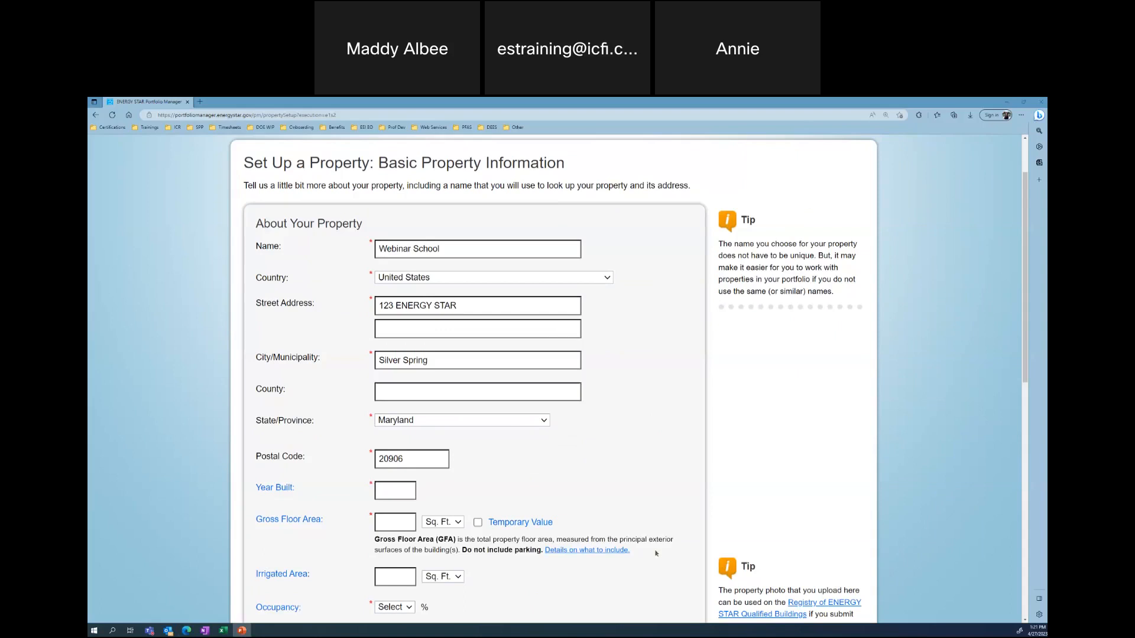
pyautogui.click(401, 520)
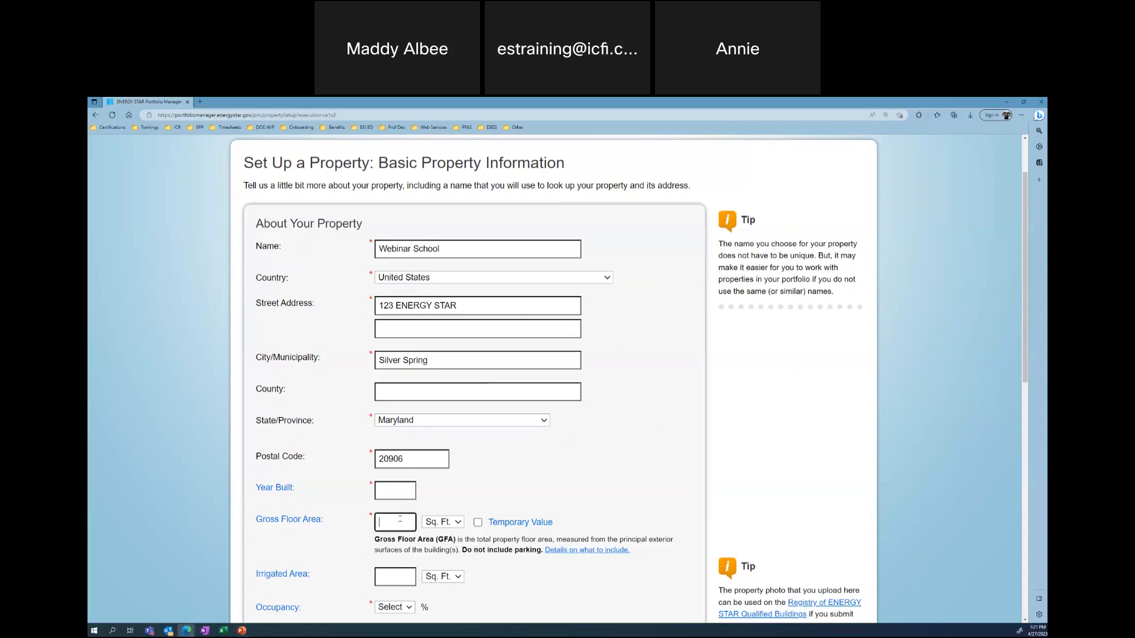
pyautogui.write('250000')
pyautogui.hotkey('alt', 'Tab')
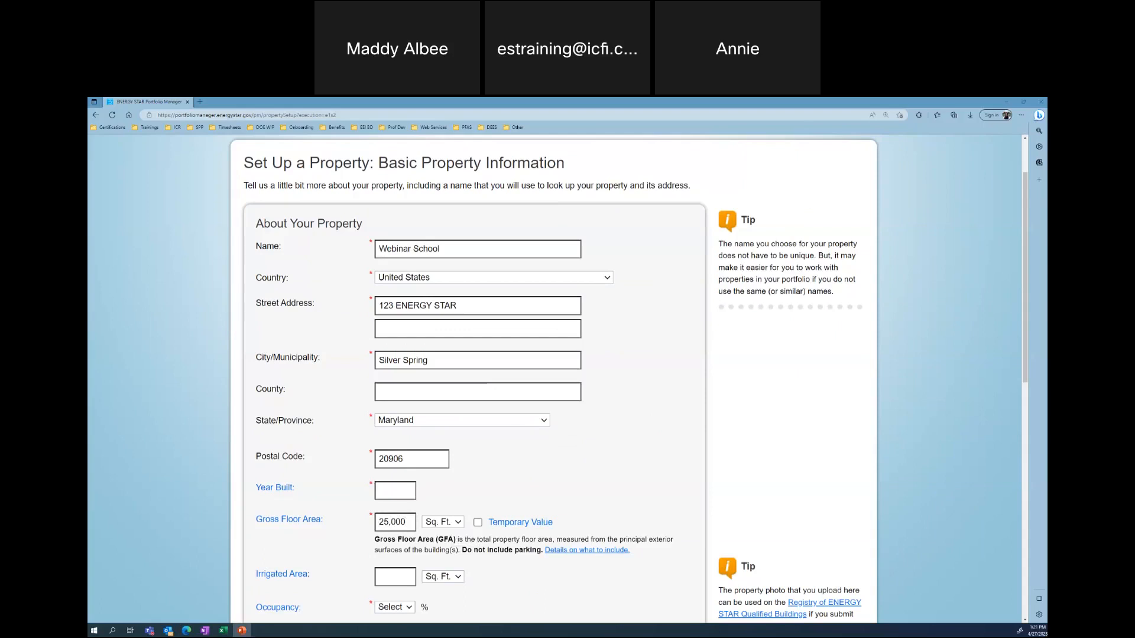
pyautogui.click(390, 495)
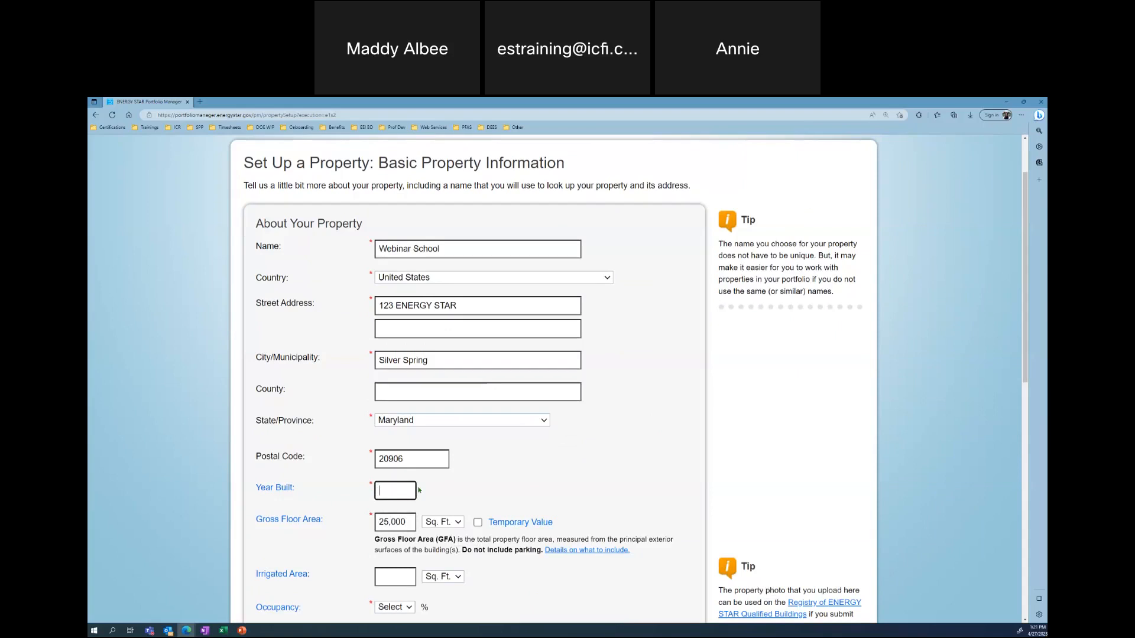
pyautogui.write('2000')
# Step: Set the property's occupancy to 90 percent
pyautogui.scroll(-4, 473, 485)
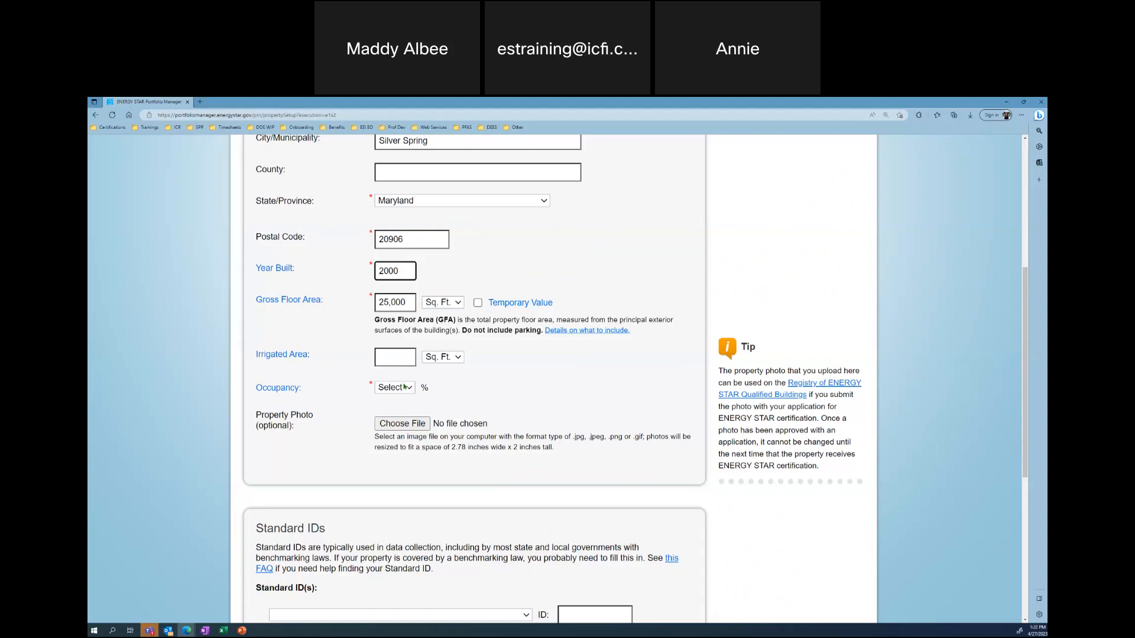
pyautogui.click(405, 387)
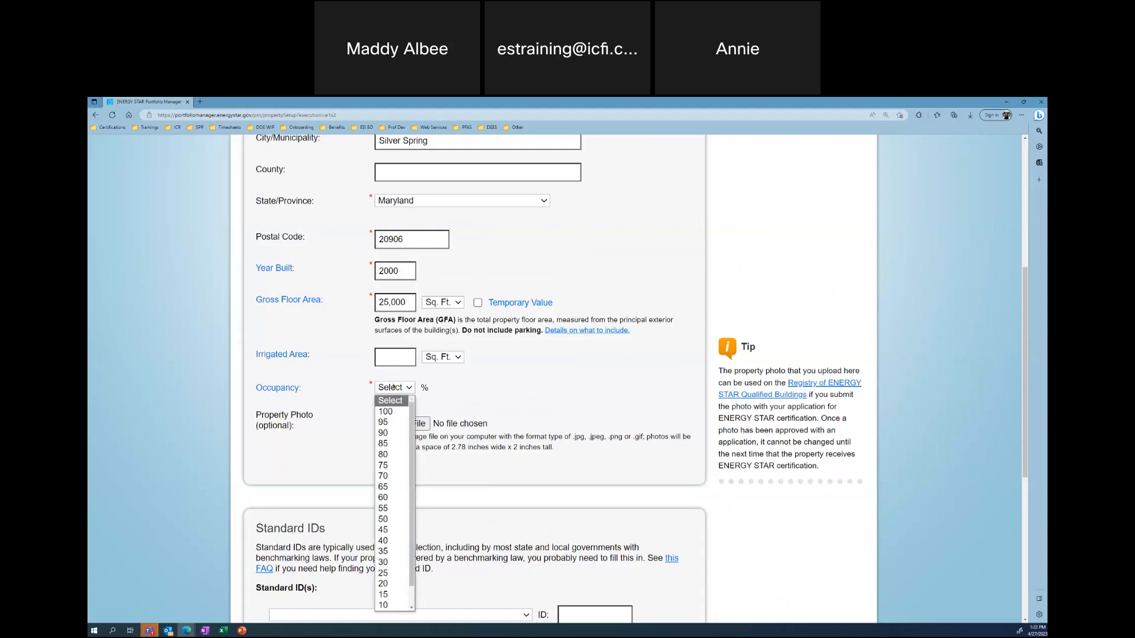
pyautogui.click(396, 433)
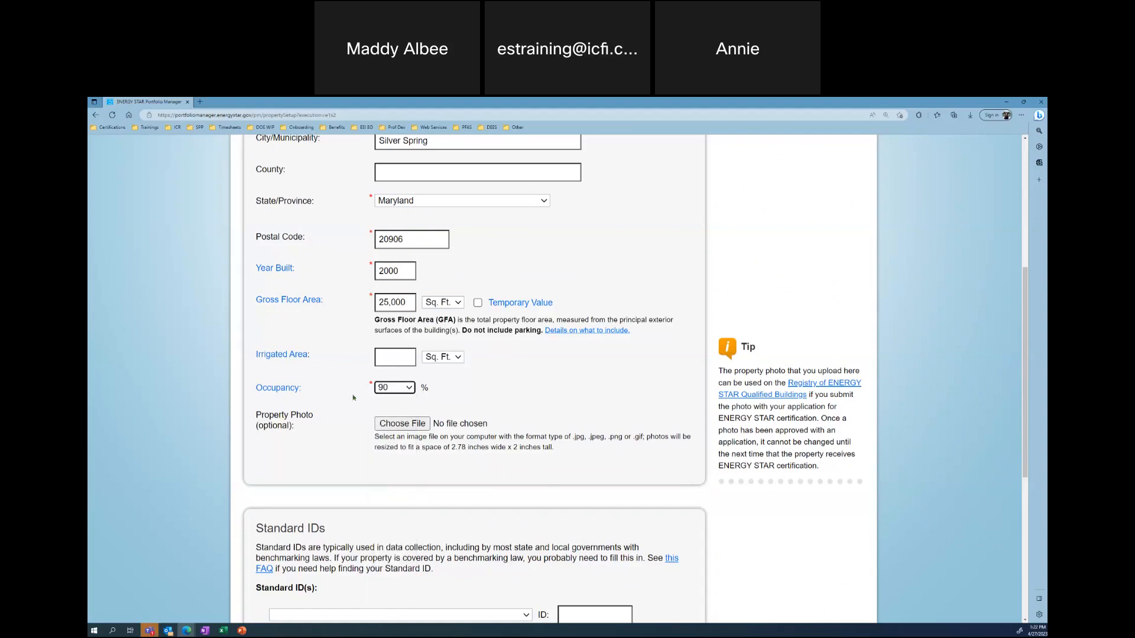
pyautogui.click(412, 390)
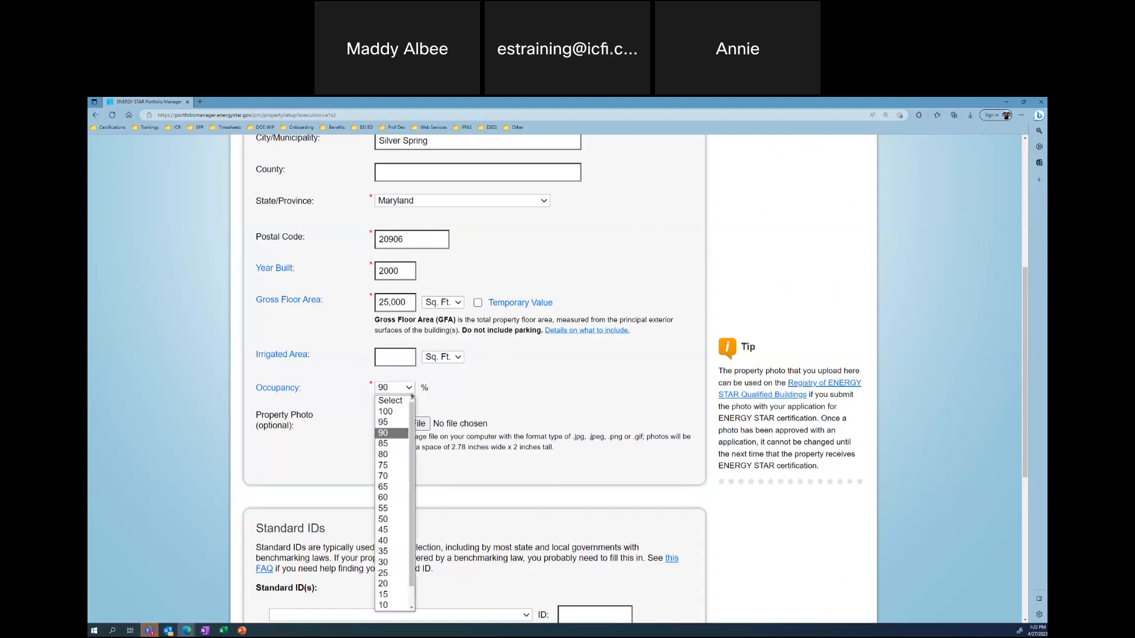
pyautogui.click(393, 433)
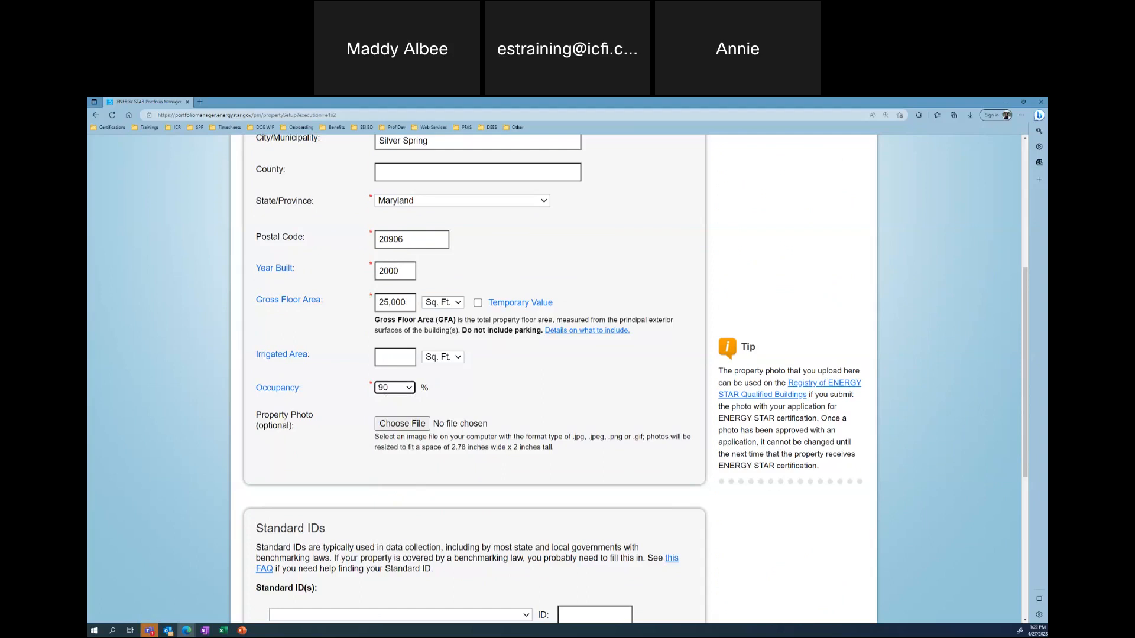
# Step: Look through the Standard ID types offered for the property without choosing one
pyautogui.scroll(-4, 561, 500)
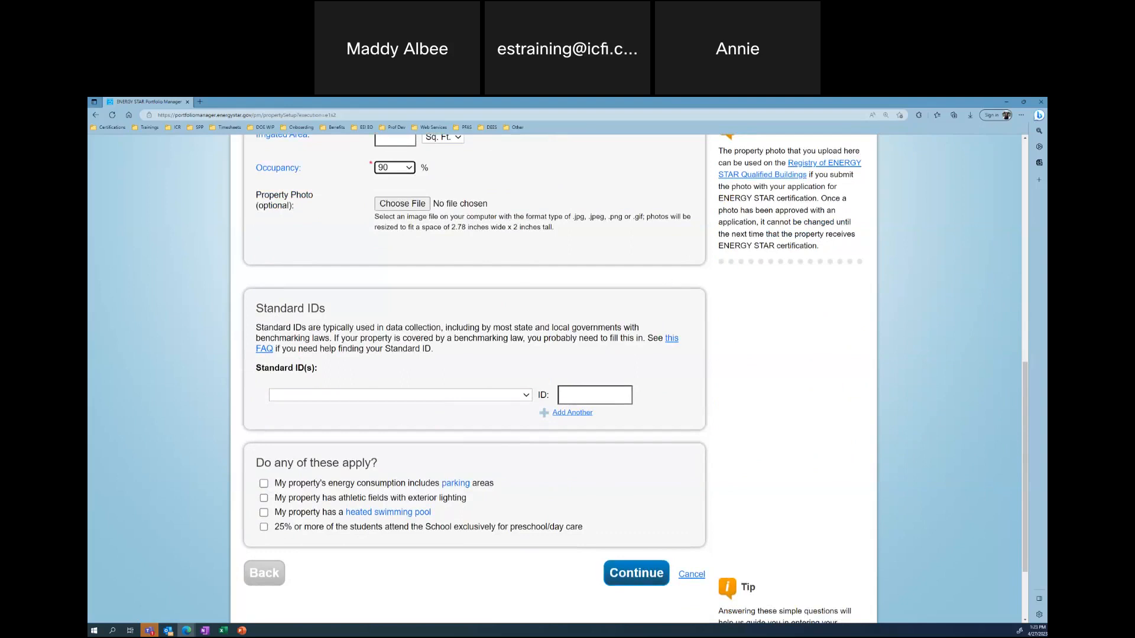
pyautogui.click(525, 402)
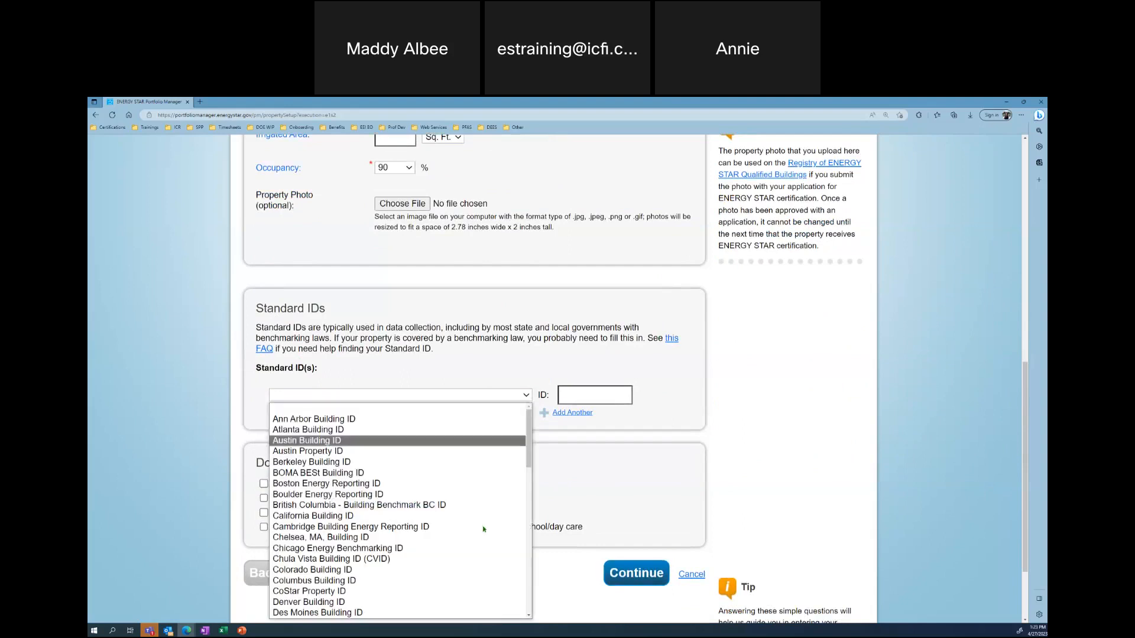
pyautogui.scroll(-5, 416, 512)
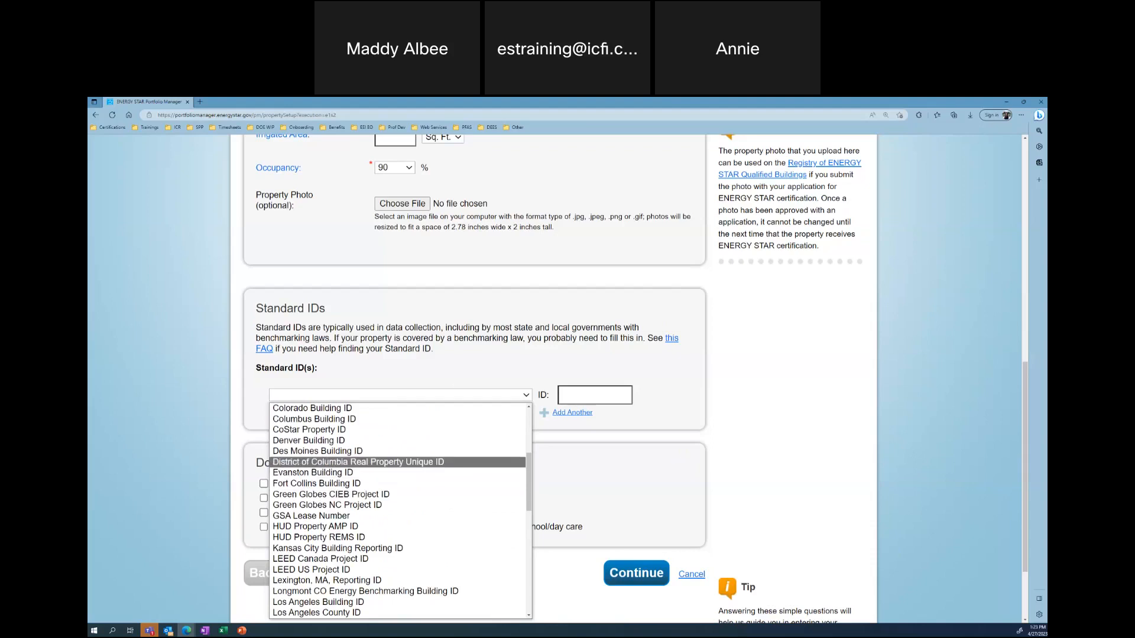
pyautogui.hotkey('alt', 'Tab')
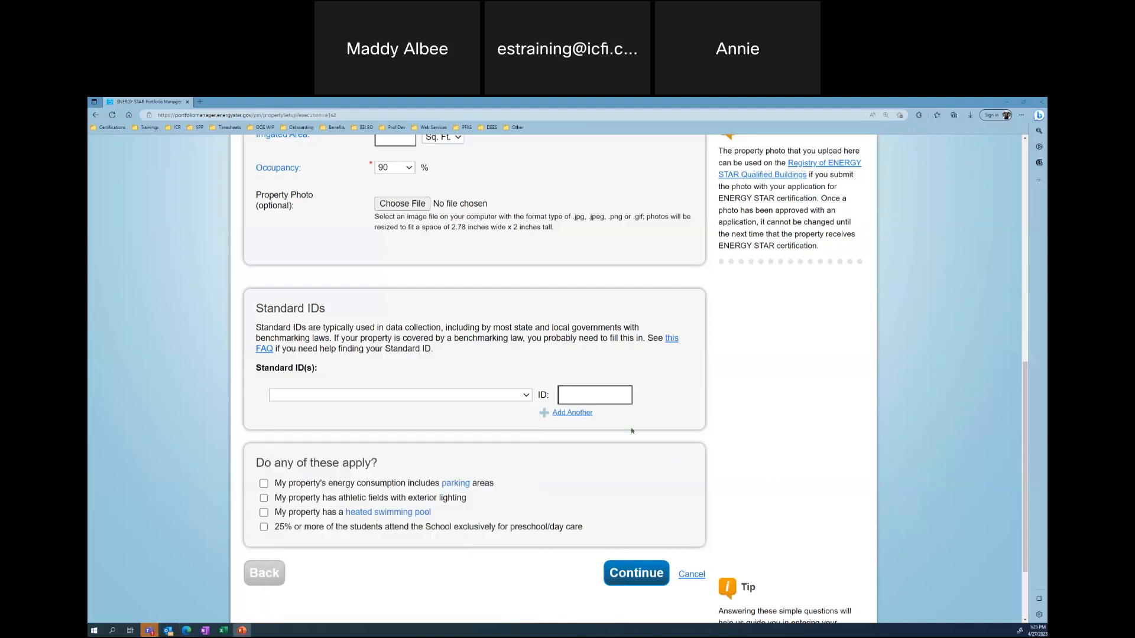
pyautogui.click(583, 395)
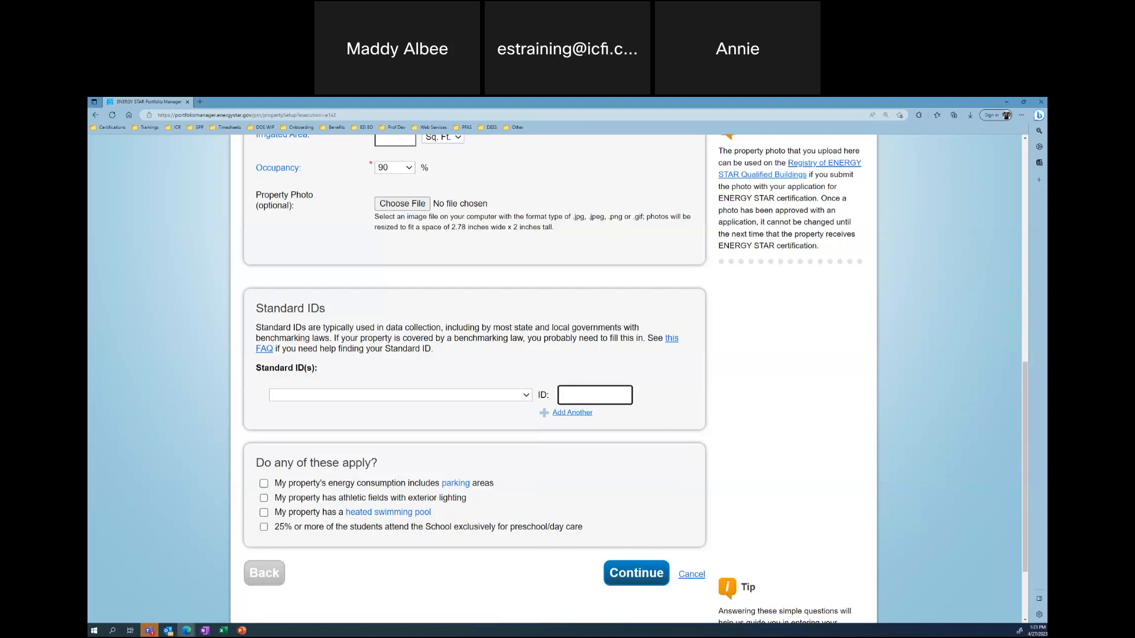
pyautogui.hotkey('alt', 'Tab')
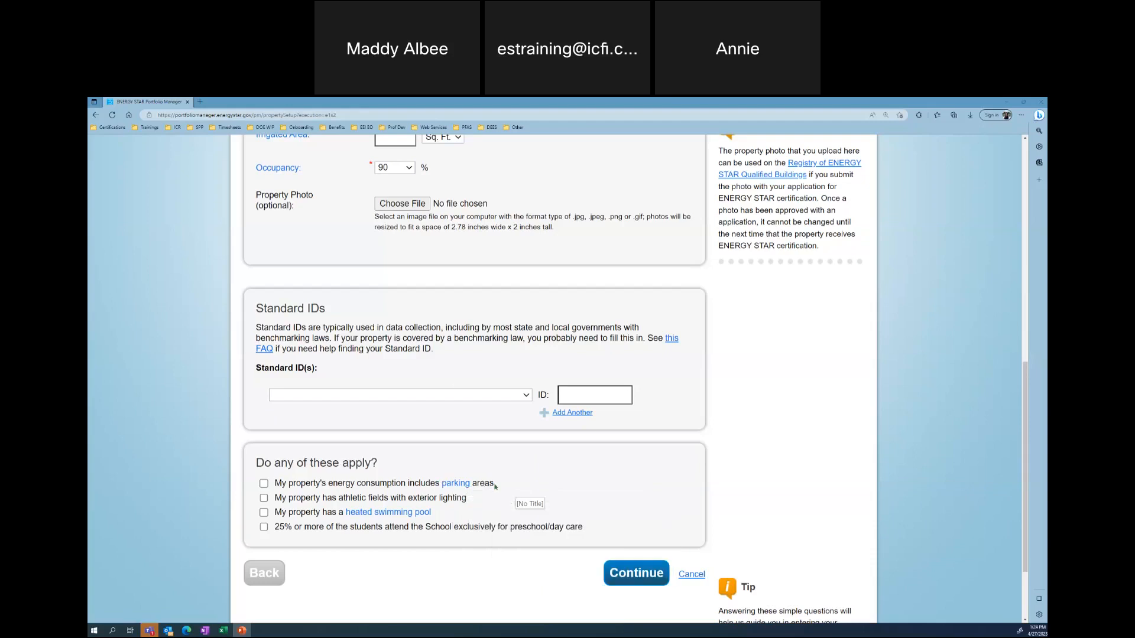
# Step: Review the entered basic property information and continue to the page on how the property is used
pyautogui.scroll(6, 374, 500)
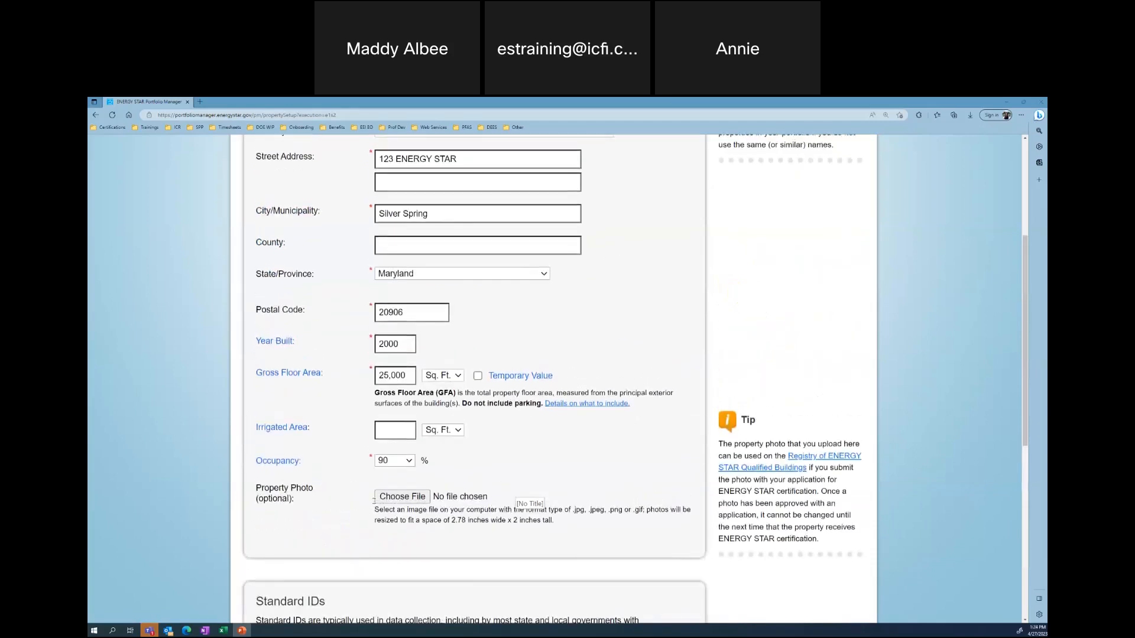
pyautogui.scroll(3, 378, 426)
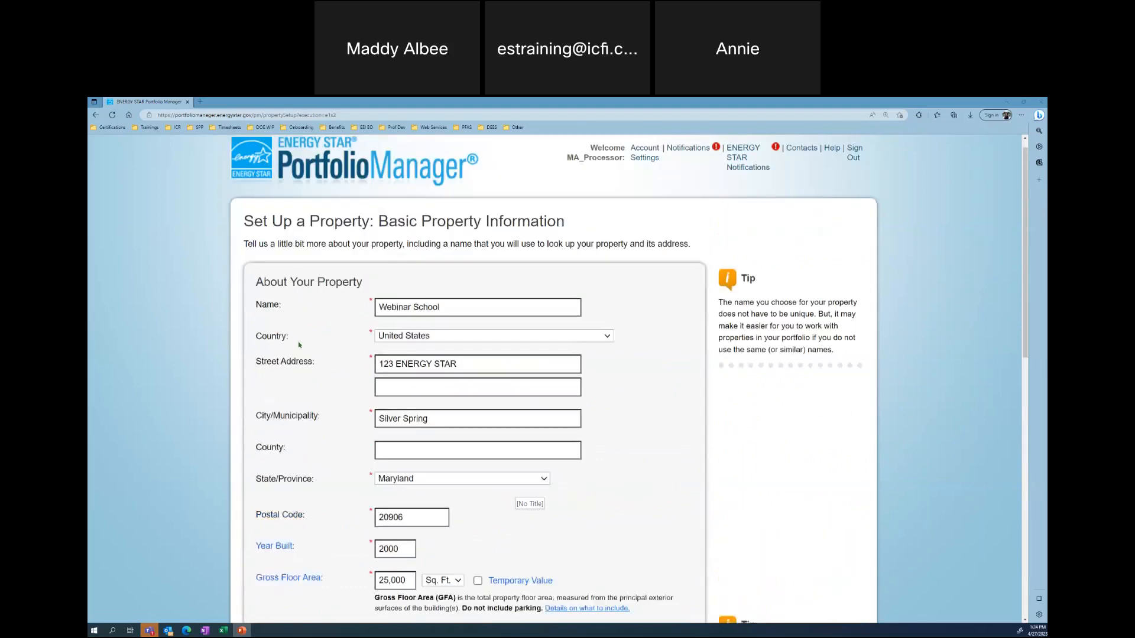
pyautogui.scroll(-9, 329, 363)
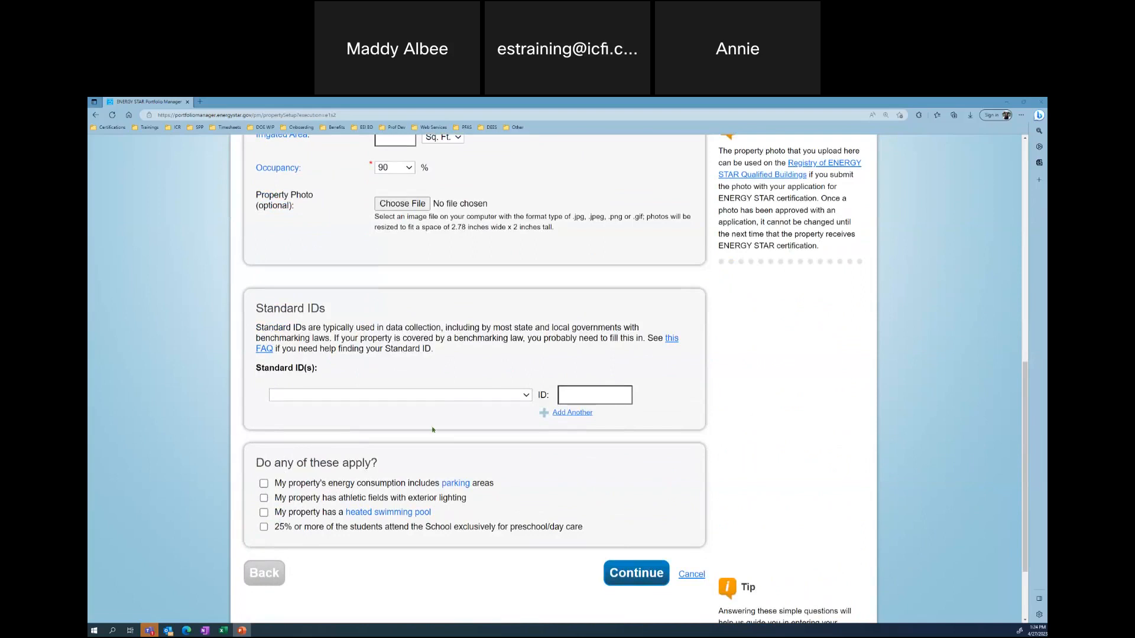
pyautogui.click(630, 580)
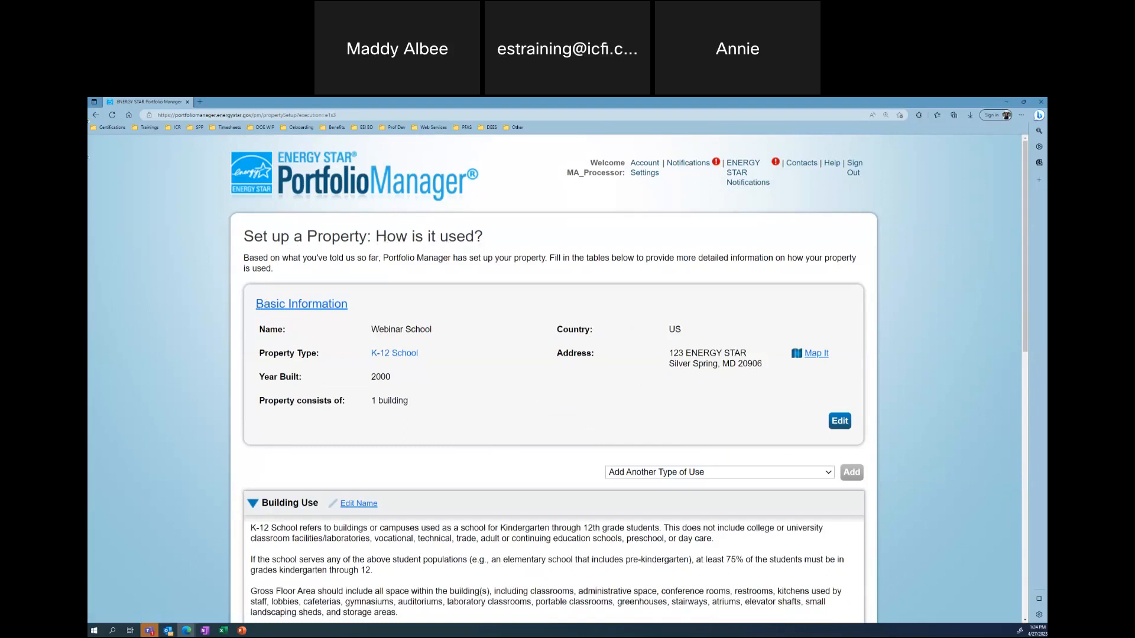
# Step: Review the property use details requested for the K-12 School building, from gross floor area to percent that can be heated
pyautogui.scroll(-5, 495, 351)
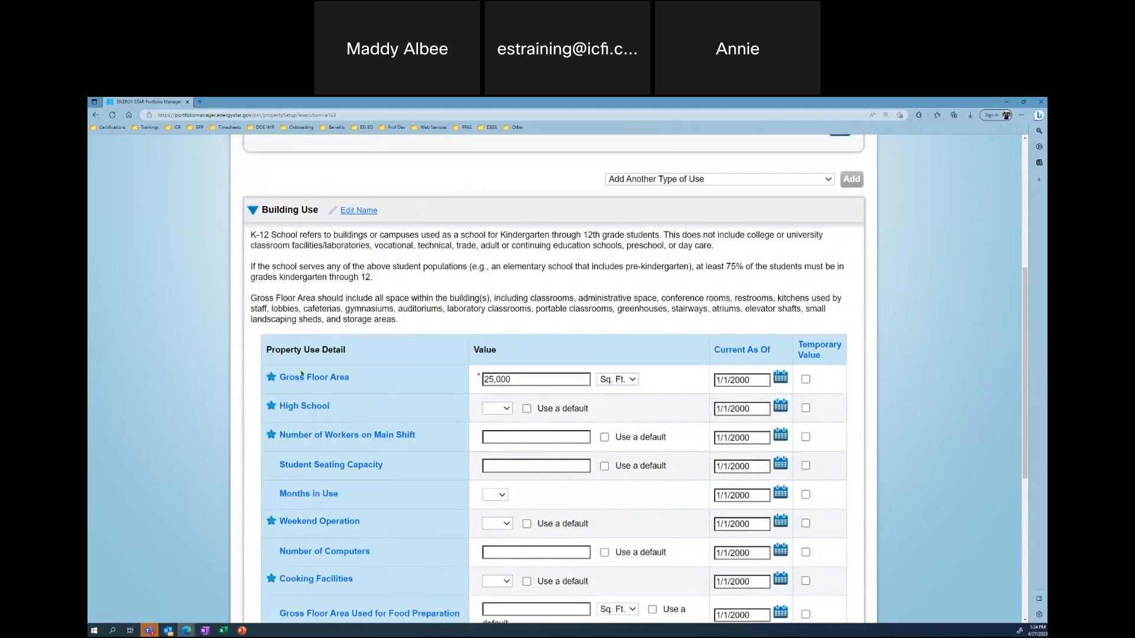
pyautogui.moveTo(301, 379)
pyautogui.scroll(-1, 575, 507)
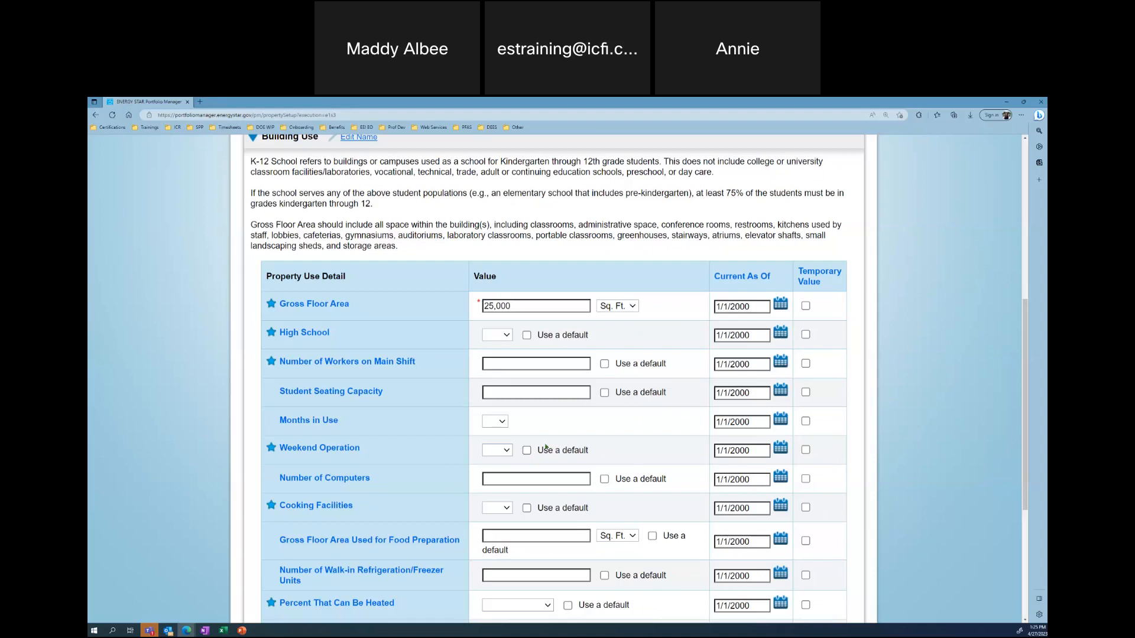
pyautogui.scroll(1, 546, 447)
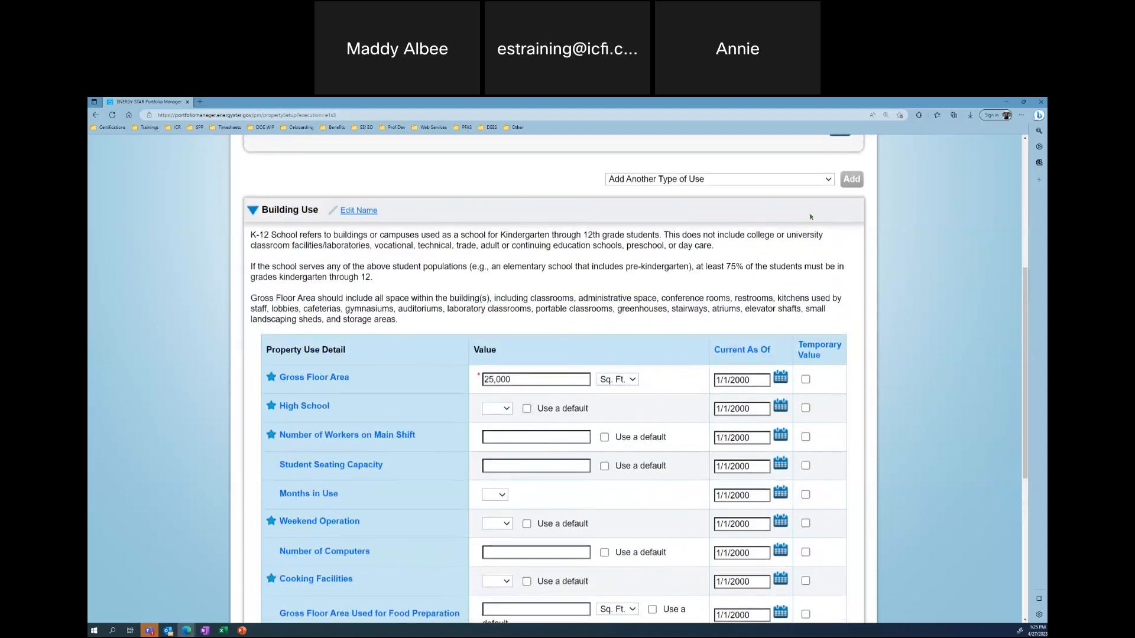
# Step: Look through the additional types of use offered for the property without choosing one
pyautogui.click(830, 181)
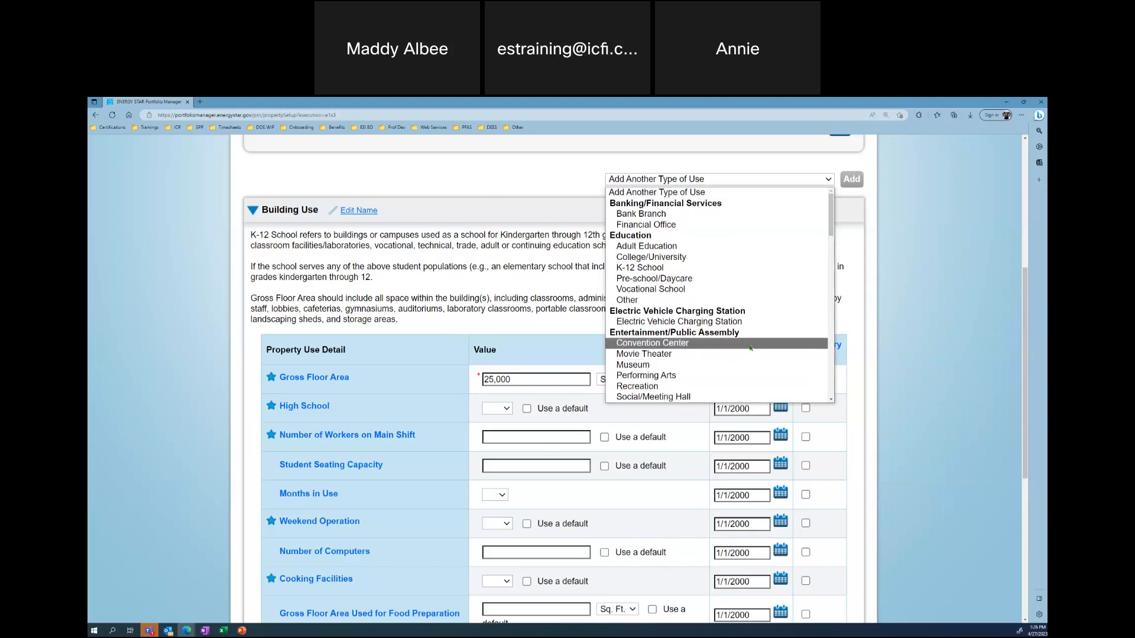
pyautogui.scroll(-4, 749, 347)
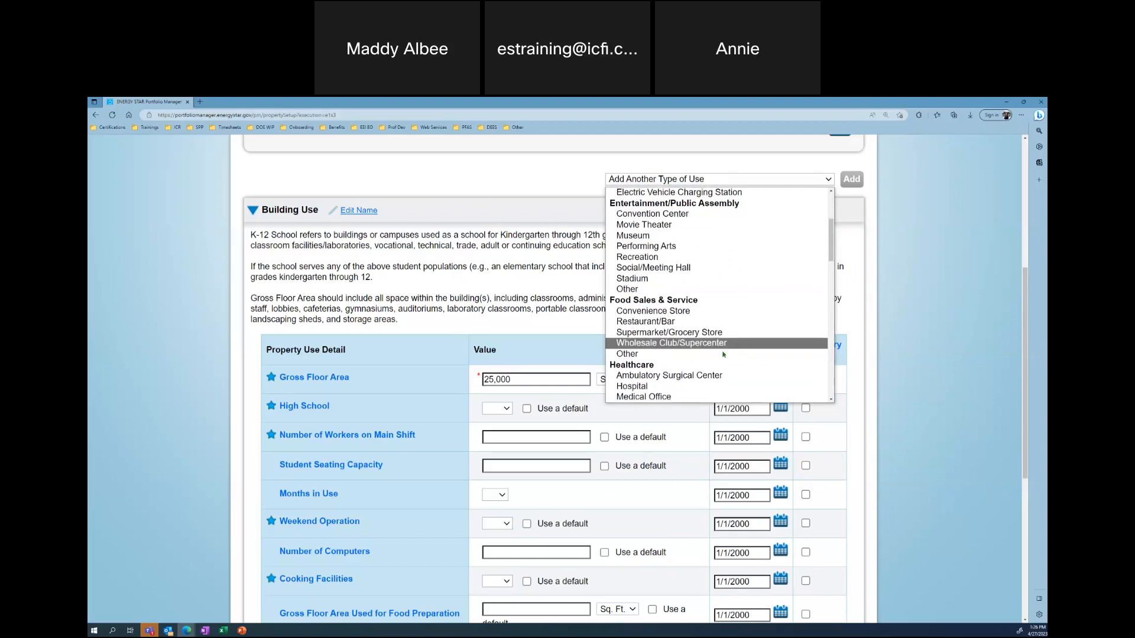
pyautogui.scroll(4, 720, 378)
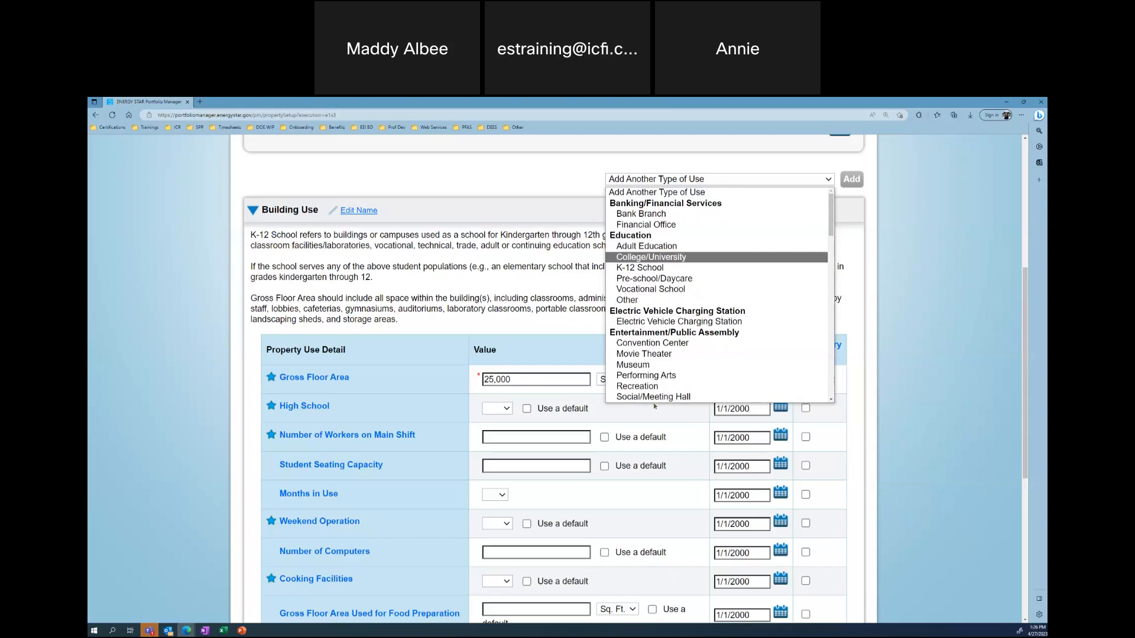
pyautogui.click(431, 318)
# Step: Add the property to the portfolio, accepting default values for all the empty use details
pyautogui.scroll(-5, 632, 460)
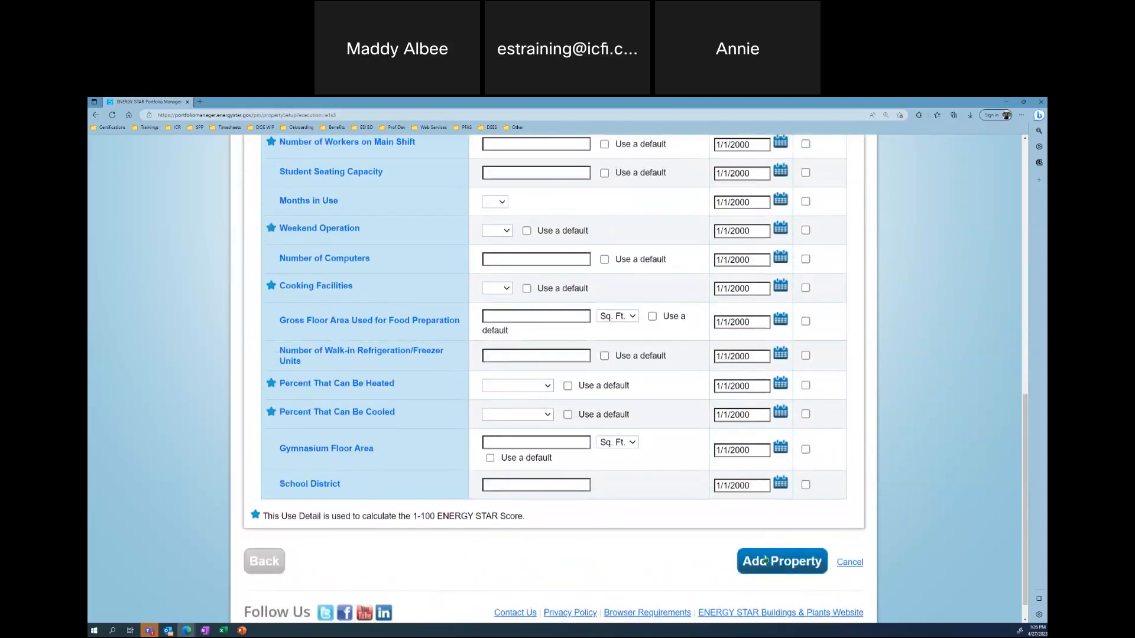
pyautogui.click(765, 559)
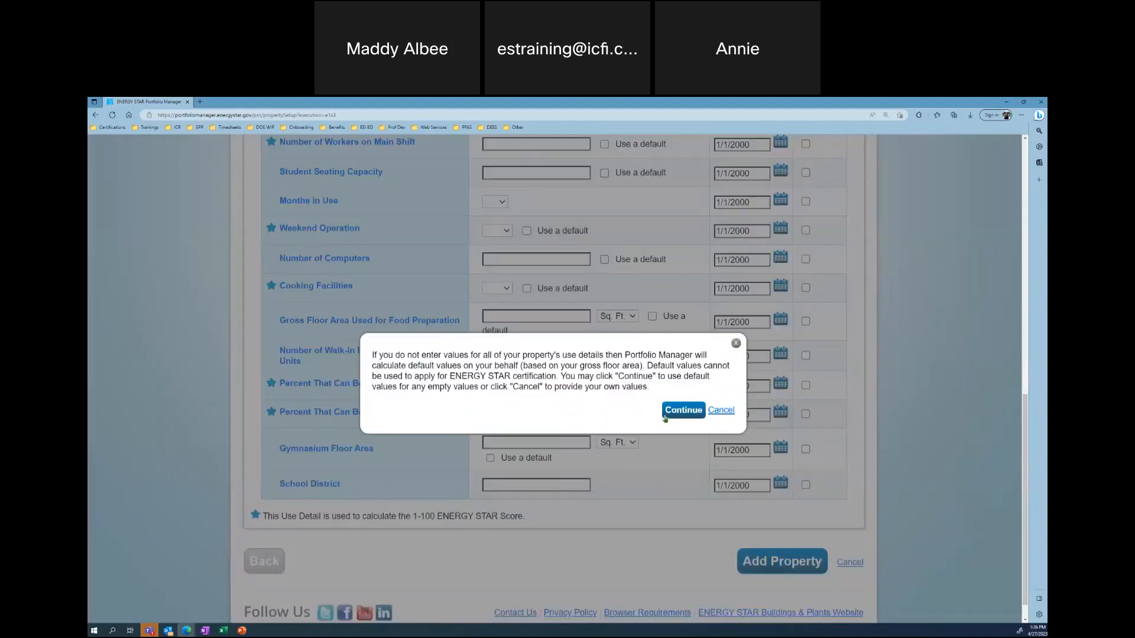
pyautogui.click(670, 414)
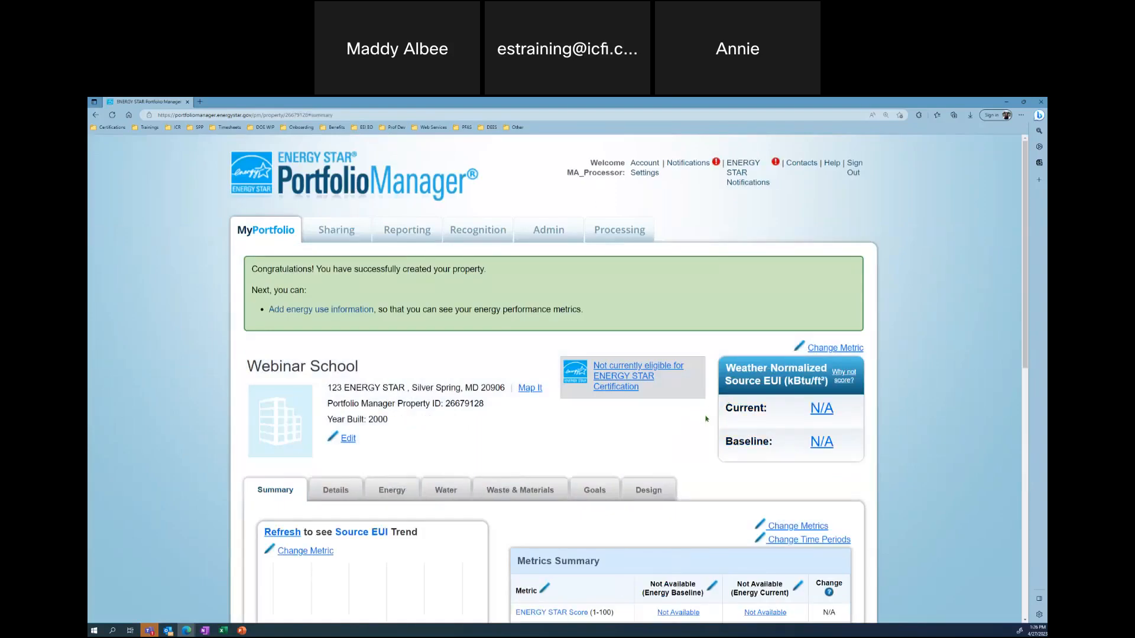
# Step: Review Webinar School's summary metrics and its energy meter overview
pyautogui.hotkey('alt', 'Tab')
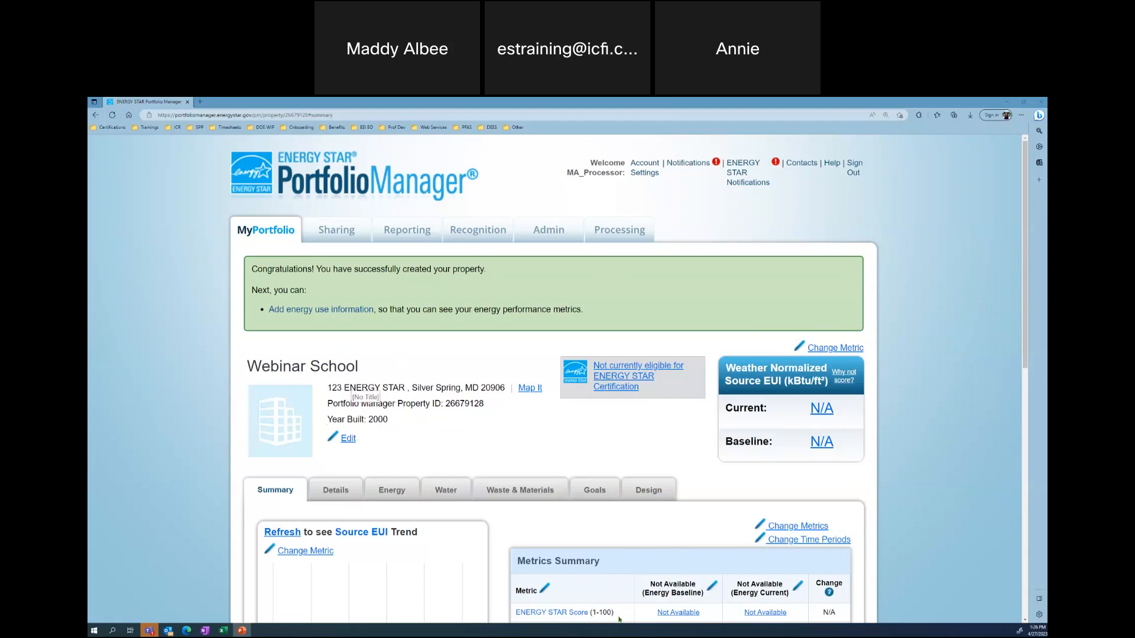
pyautogui.scroll(-3, 618, 619)
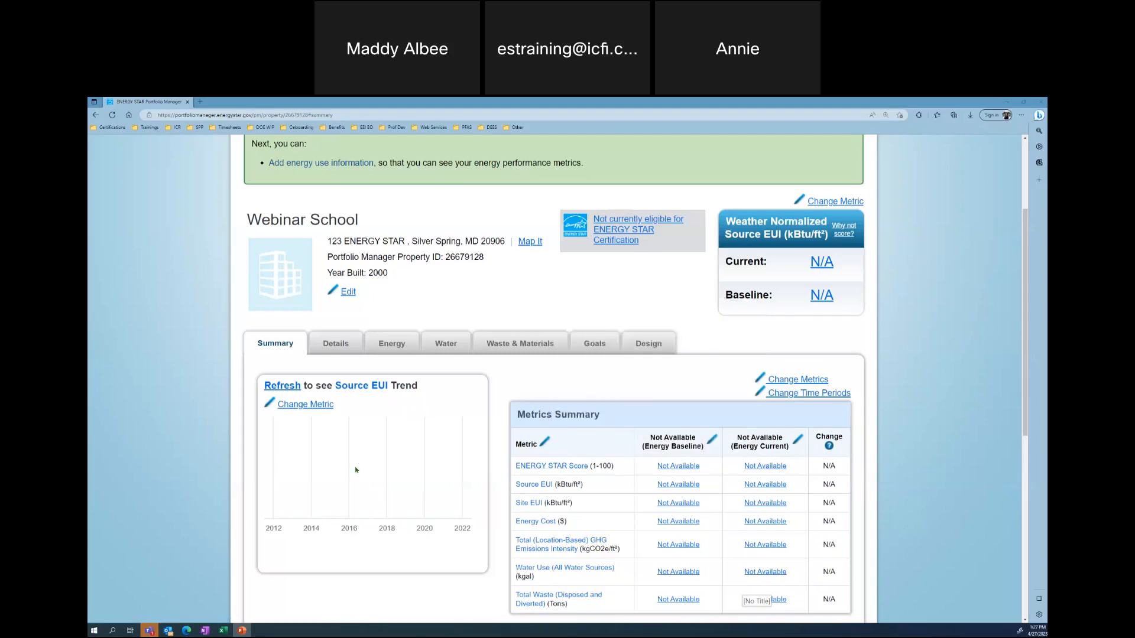
pyautogui.scroll(3, 324, 277)
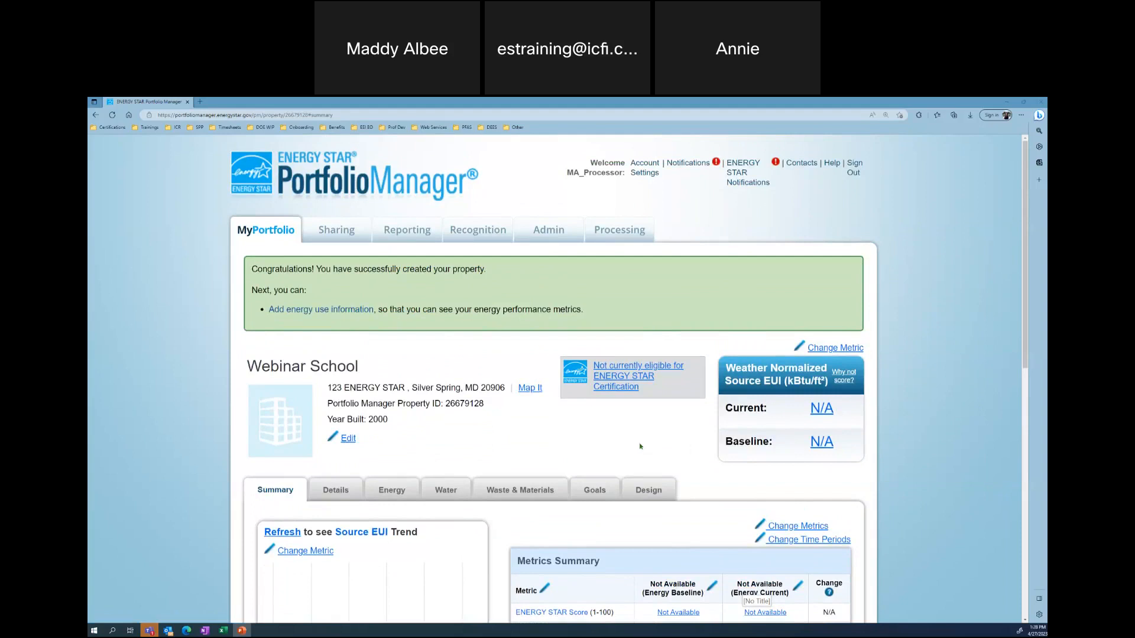
pyautogui.click(414, 500)
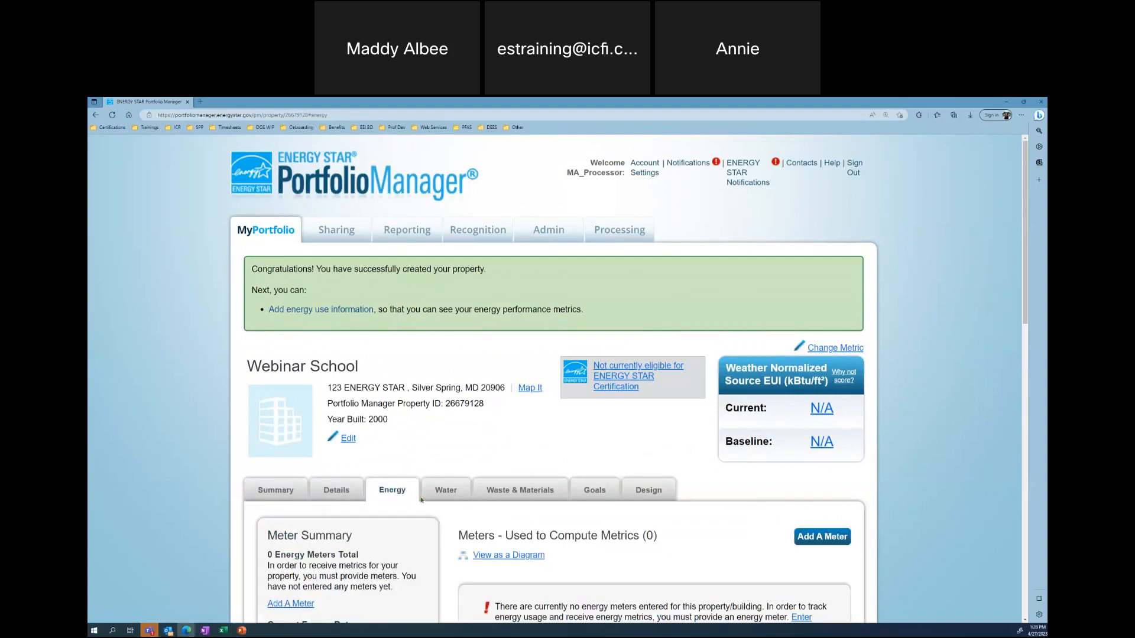
pyautogui.scroll(-3, 429, 519)
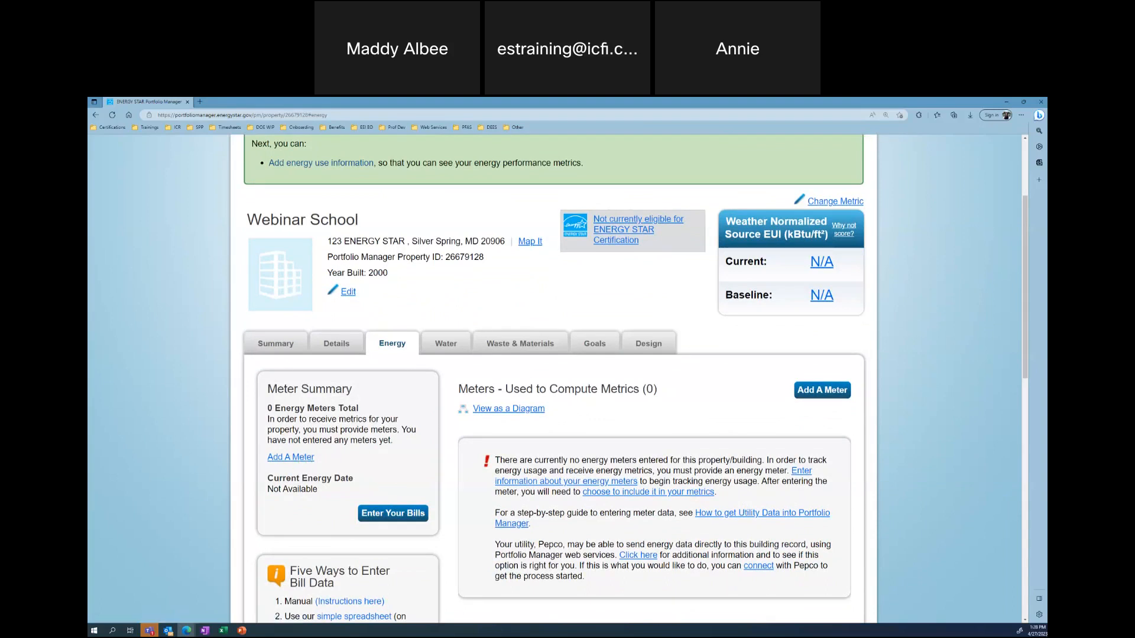
# Step: Start adding energy use information for Webinar School to reach its meter setup page
pyautogui.hotkey('alt', 'Tab')
pyautogui.click(321, 163)
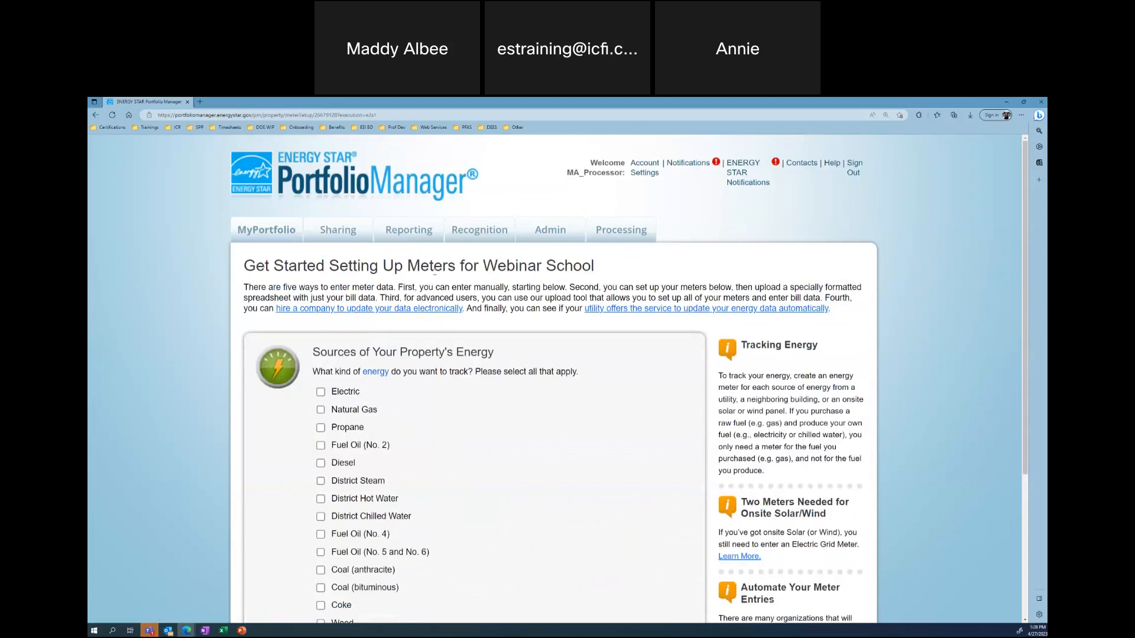
pyautogui.moveTo(492, 264); pyautogui.dragTo(630, 268)
pyautogui.click(519, 319)
# Step: Select electricity purchased from the grid, with one meter, as the tracked energy source and continue to the meter details
pyautogui.click(320, 392)
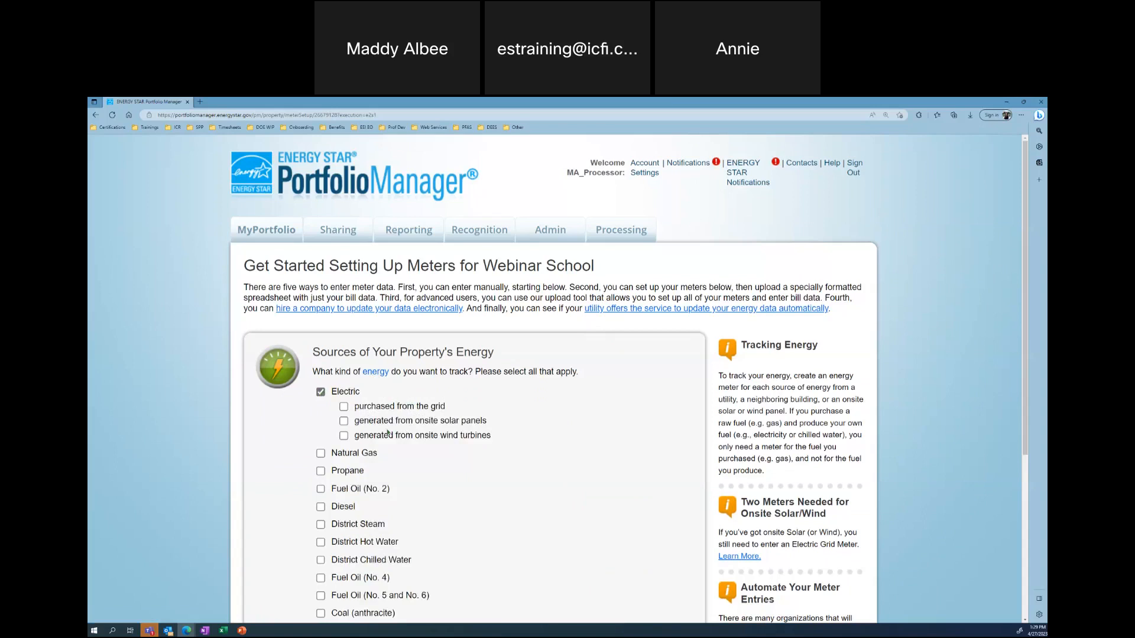
pyautogui.click(343, 407)
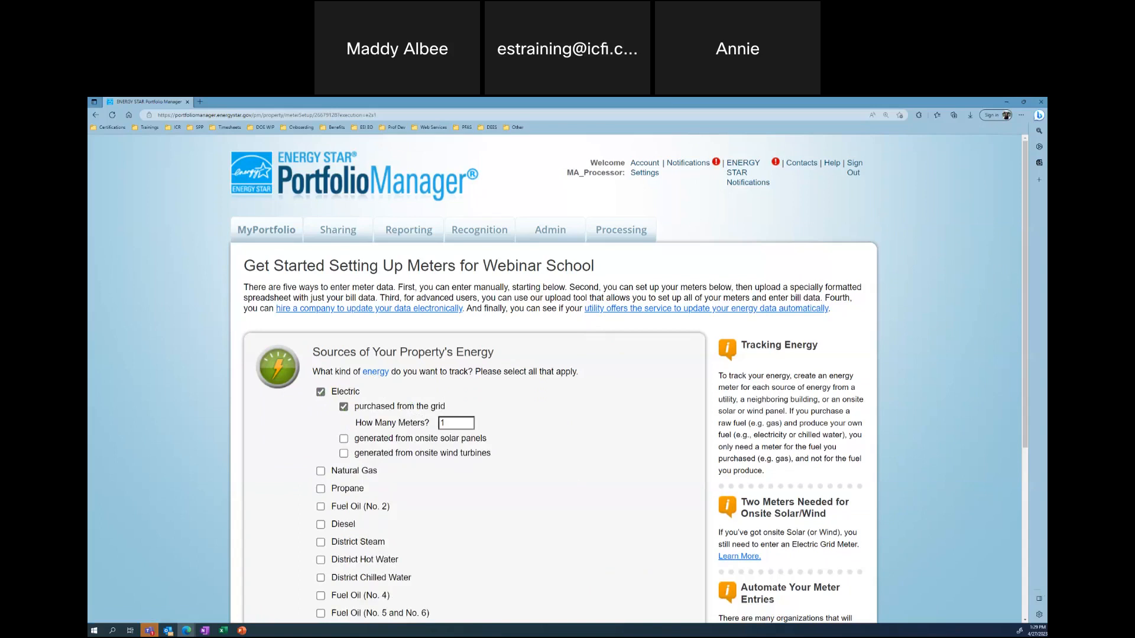
pyautogui.hotkey('alt', 'Tab')
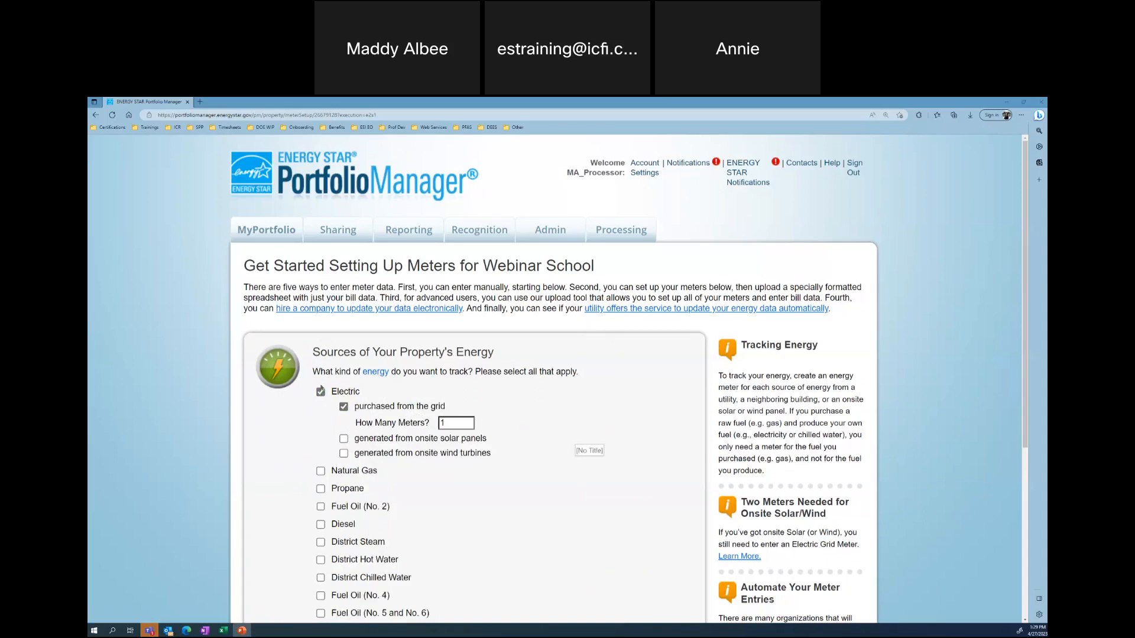
pyautogui.scroll(-5, 396, 468)
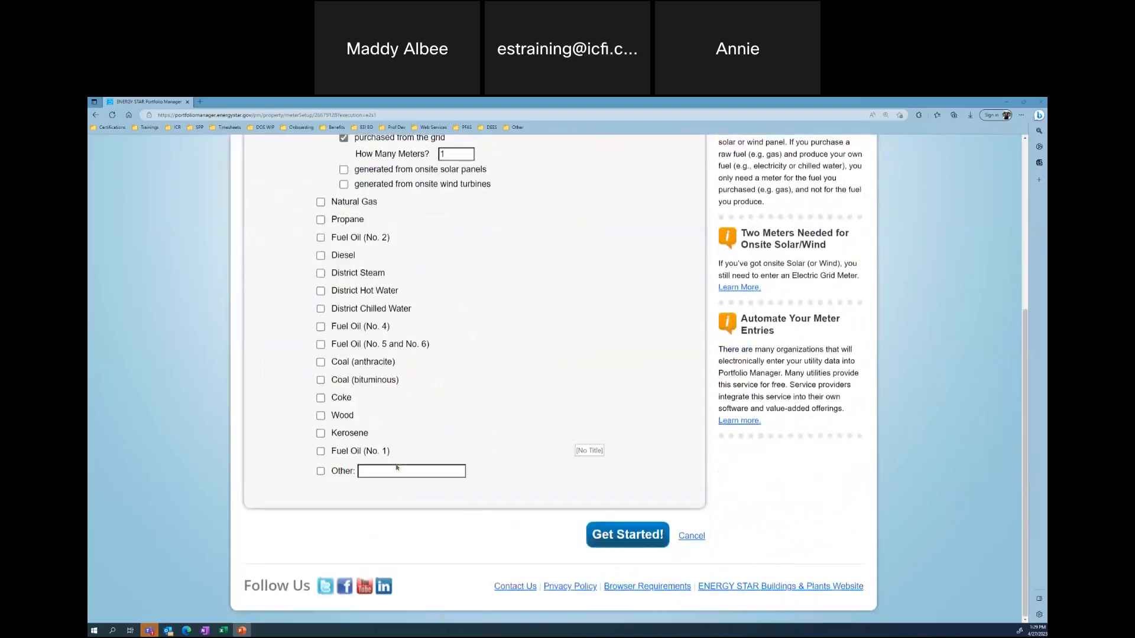
pyautogui.click(648, 534)
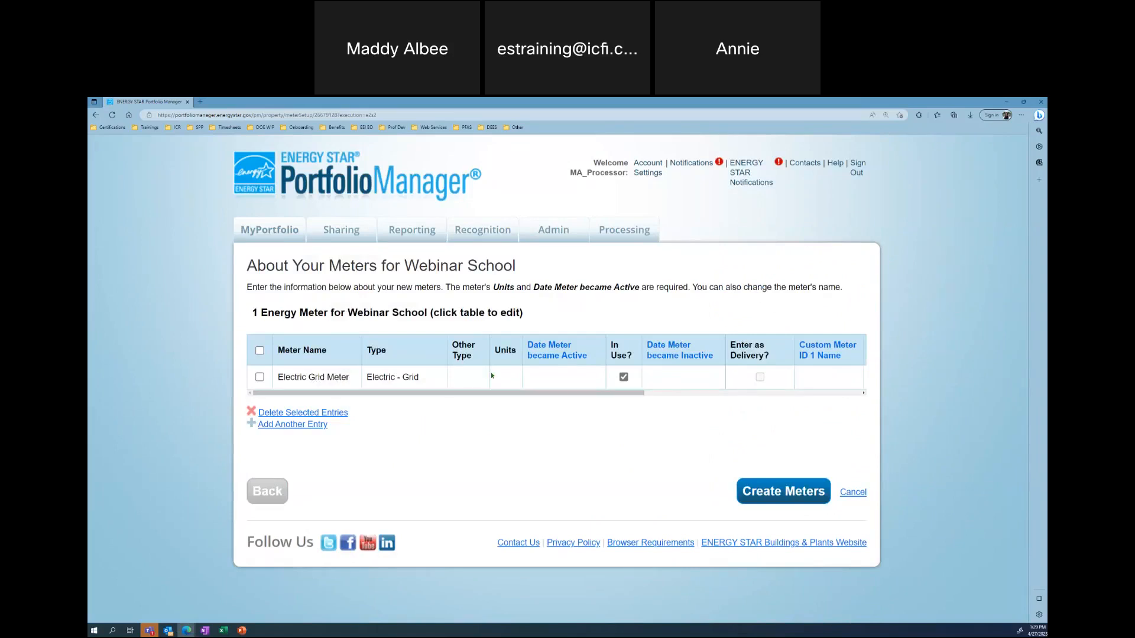
# Step: Set the Electric Grid Meter's units to kWh (thousand Watt-hours)
pyautogui.click(543, 379)
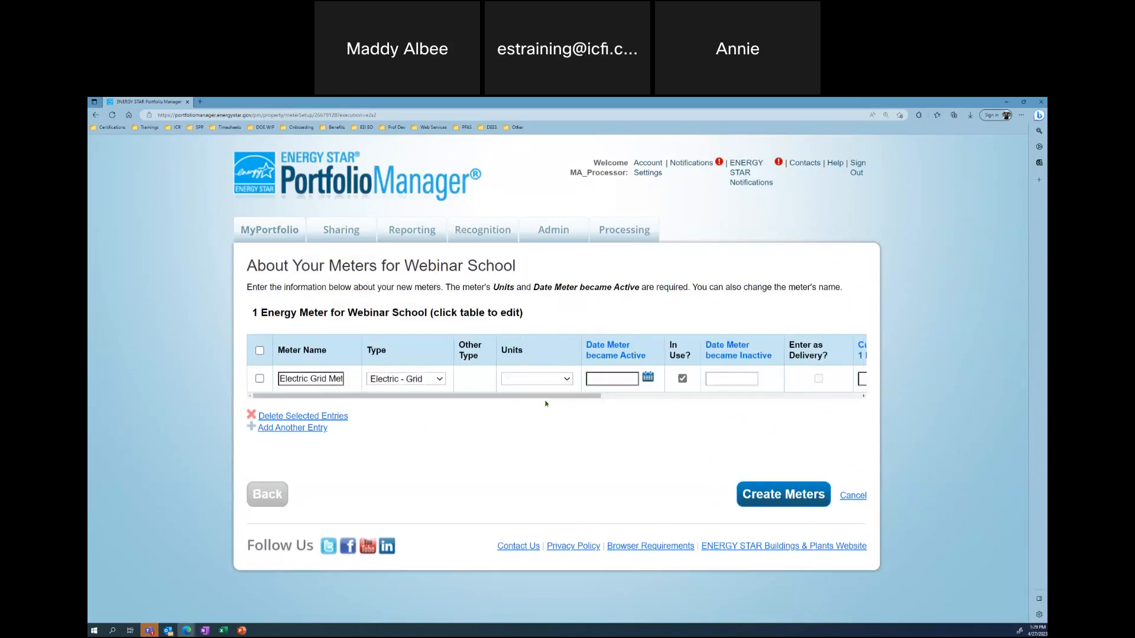
pyautogui.click(567, 380)
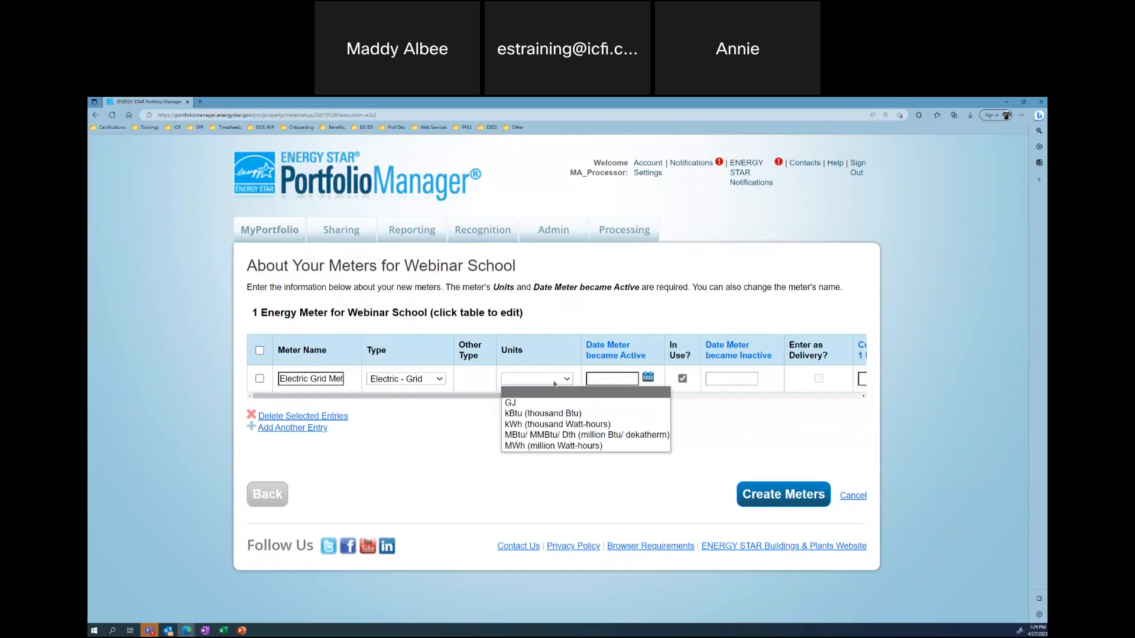
pyautogui.click(536, 424)
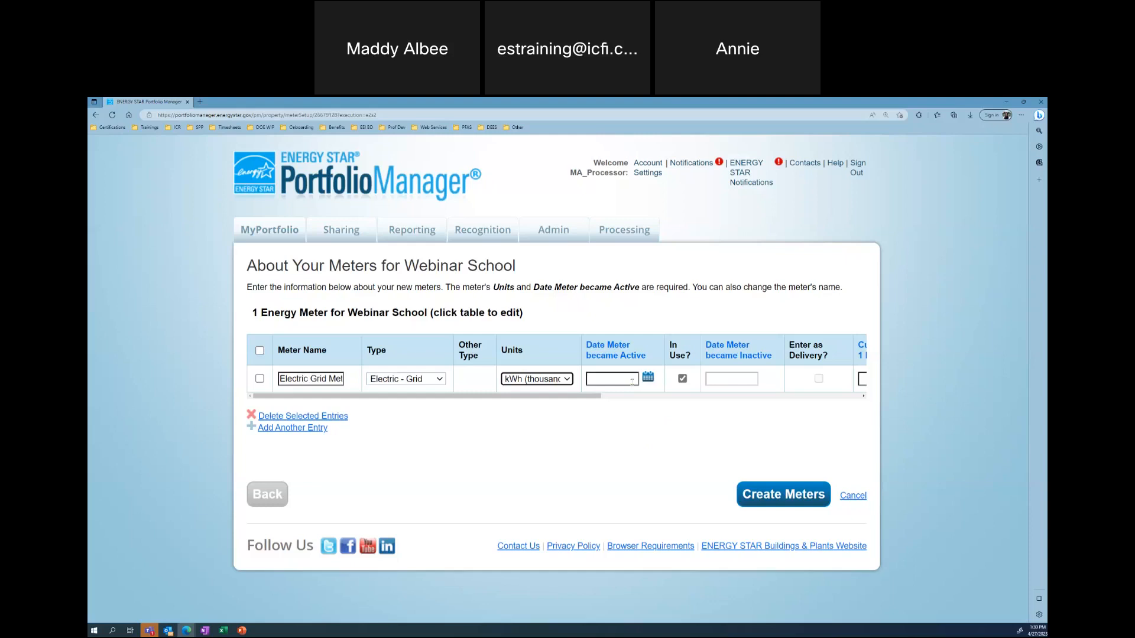
# Step: Set the date the Electric Grid Meter became active to 01/01/2023 and create the meter
pyautogui.click(632, 382)
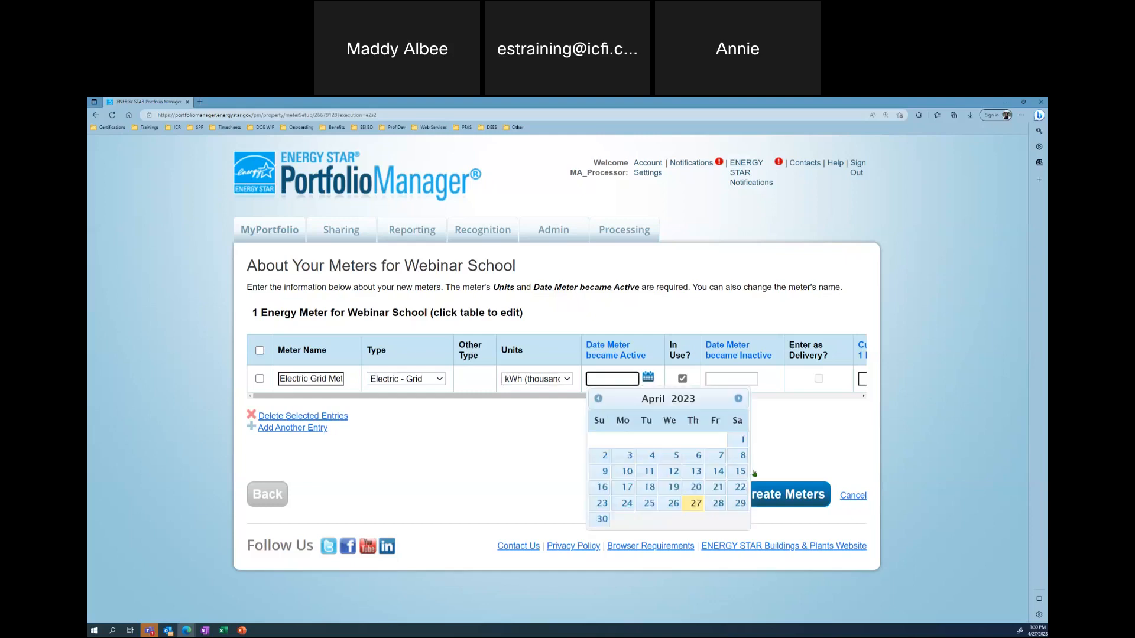
pyautogui.click(597, 398)
pyautogui.click(598, 398)
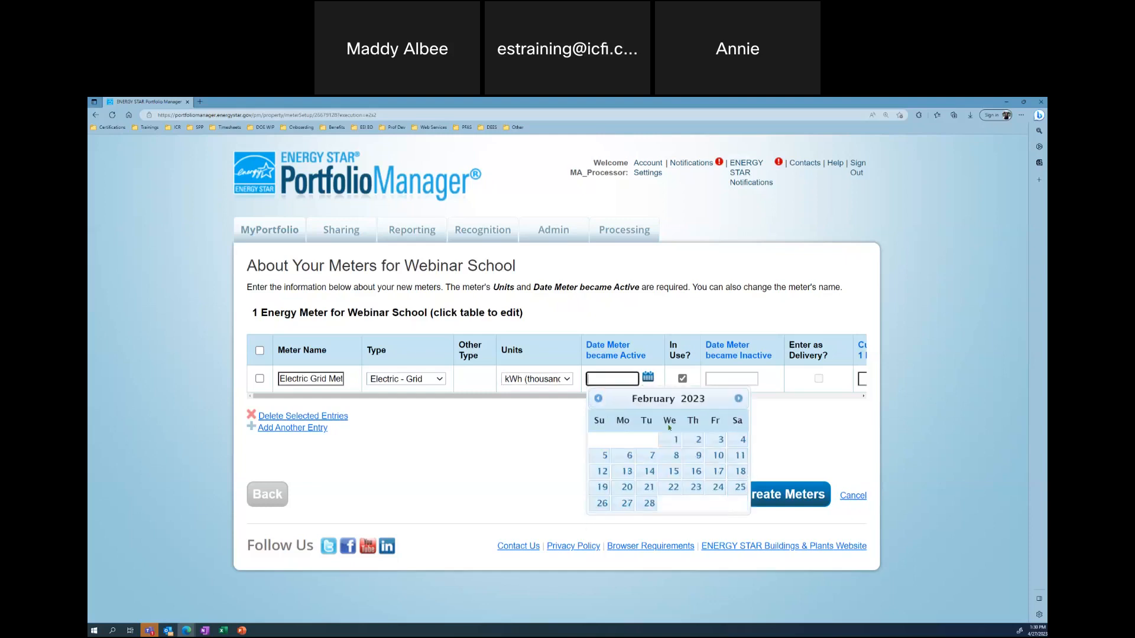
pyautogui.click(597, 398)
pyautogui.click(603, 438)
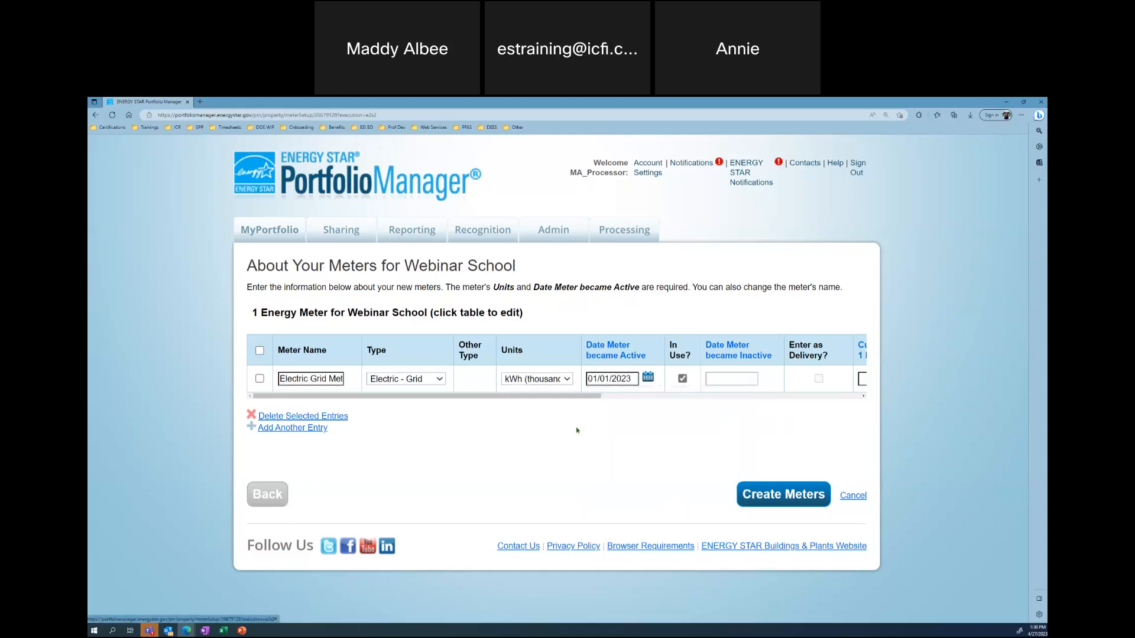
pyautogui.click(576, 430)
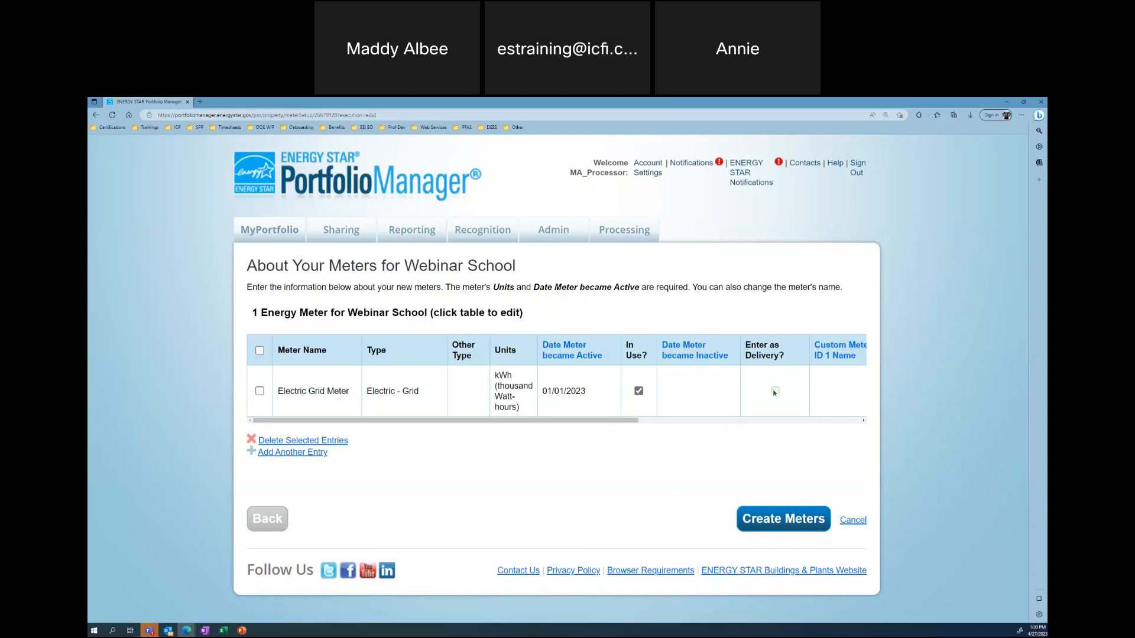
pyautogui.moveTo(576, 420)
pyautogui.mouseDown()
pyautogui.moveTo(696, 425)
pyautogui.moveTo(553, 421)
pyautogui.mouseUp()
pyautogui.click(758, 515)
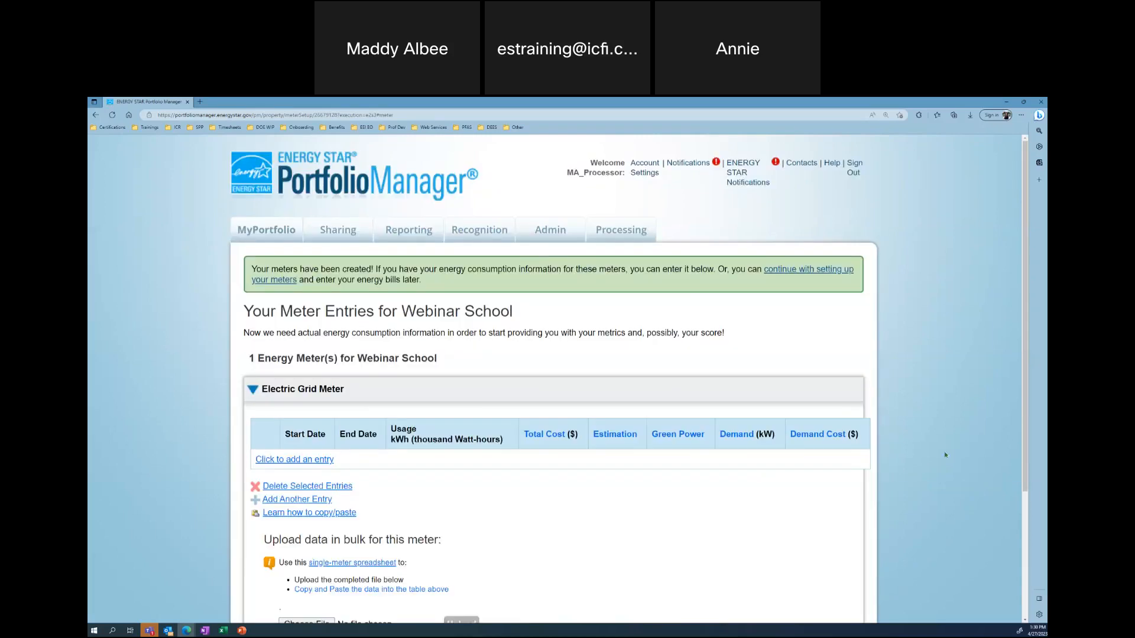
# Step: Collapse and re-expand the Electric Grid Meter section, and examine its entry table and bulk upload options
pyautogui.hotkey('alt', 'Tab')
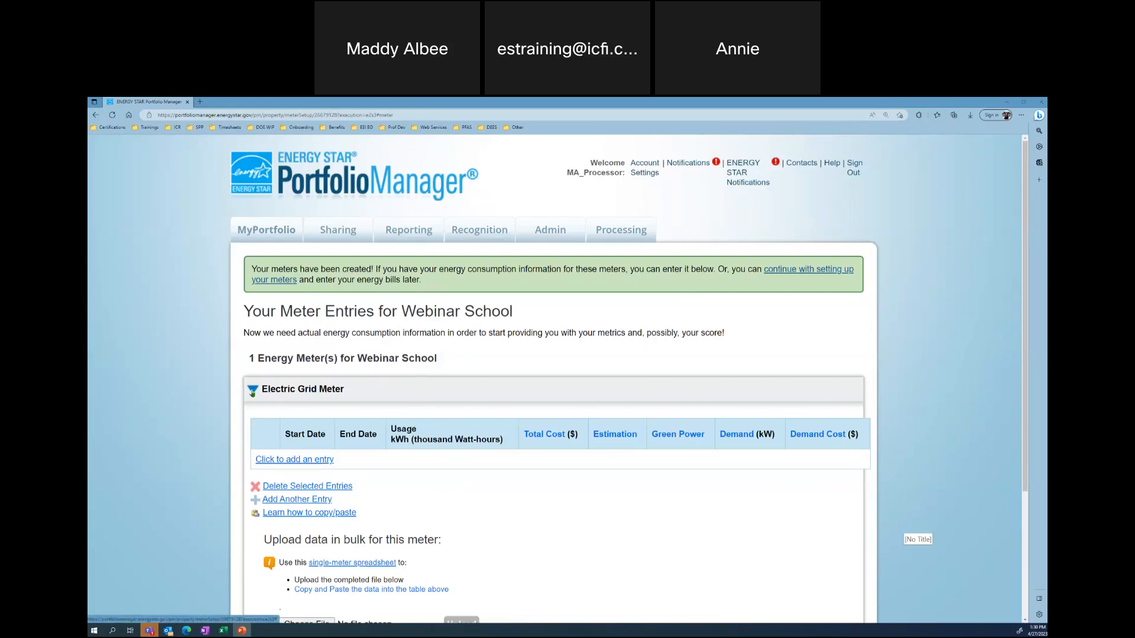
pyautogui.click(253, 392)
pyautogui.click(252, 390)
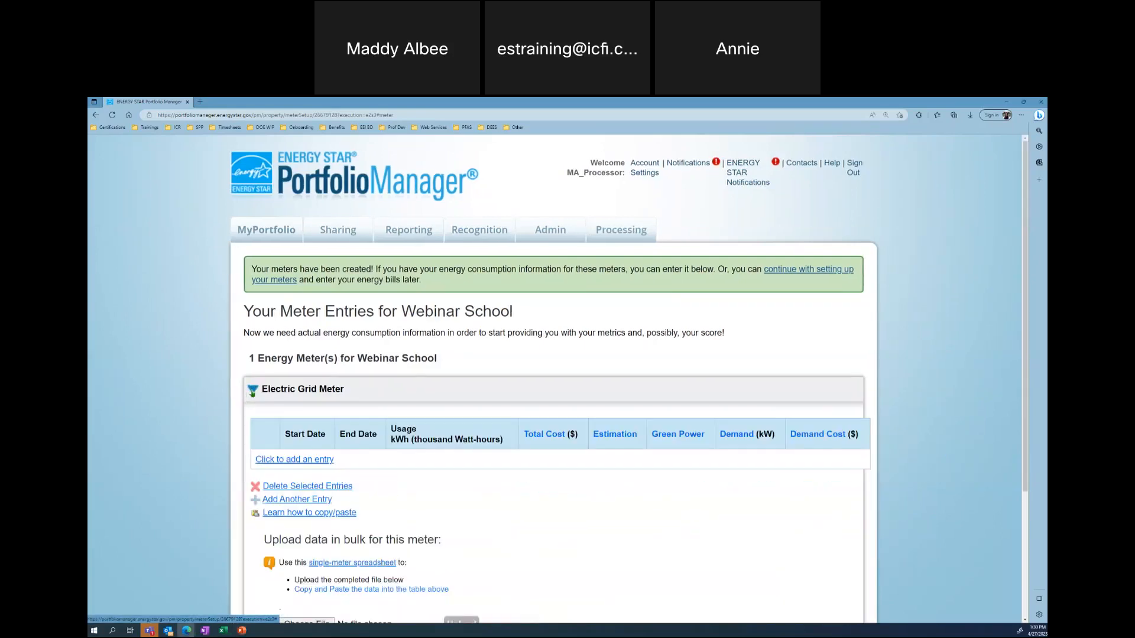
pyautogui.click(253, 390)
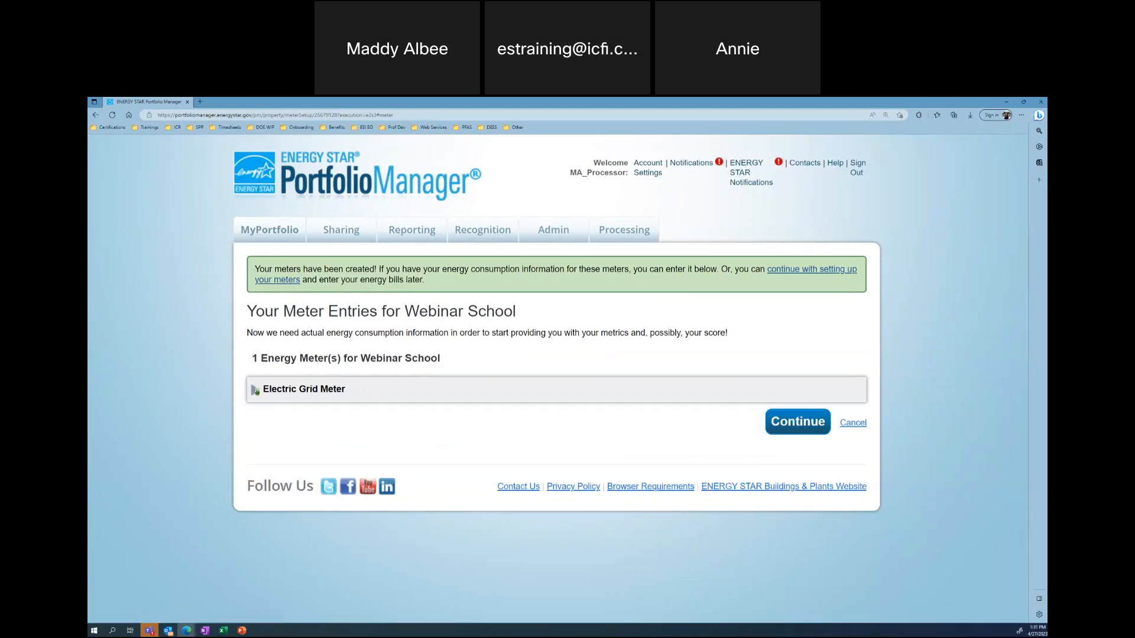
pyautogui.click(254, 391)
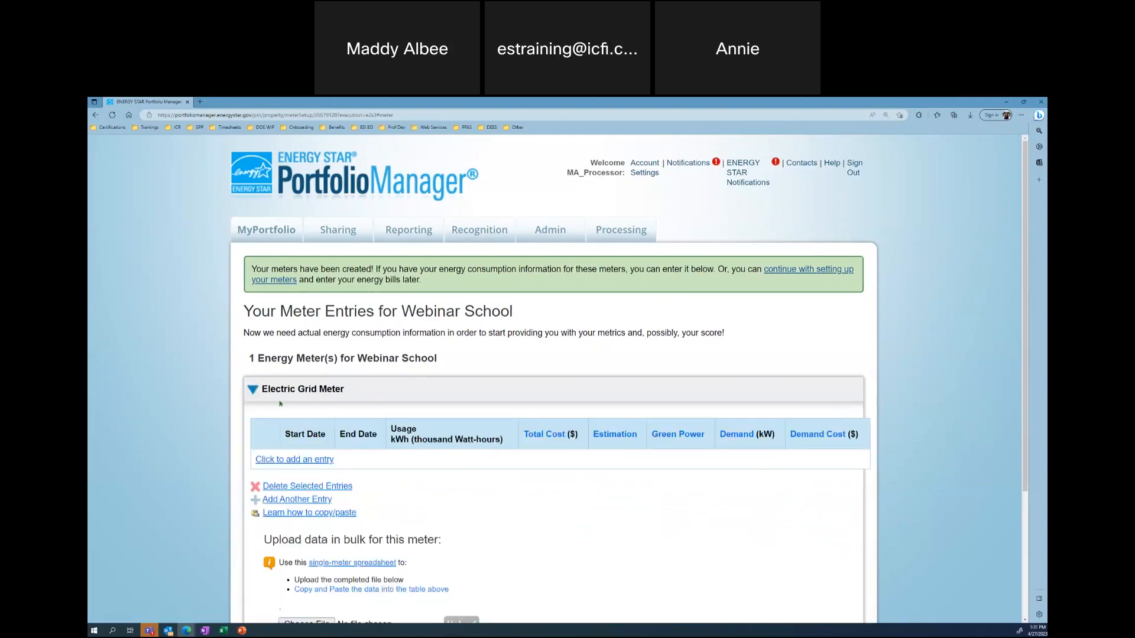
pyautogui.click(308, 390)
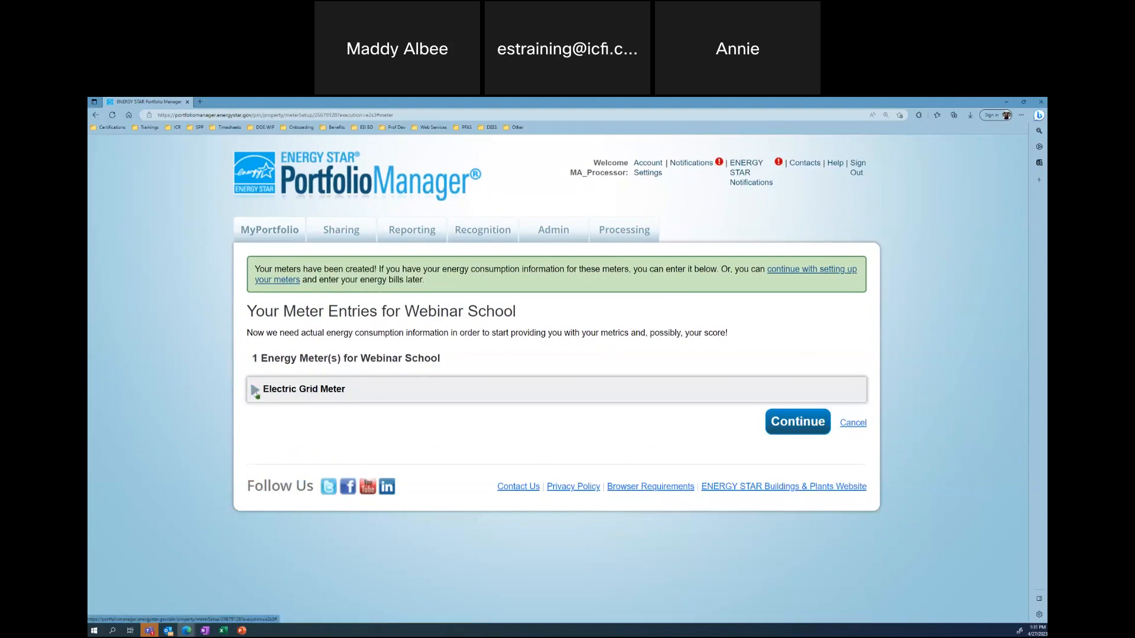
pyautogui.click(255, 390)
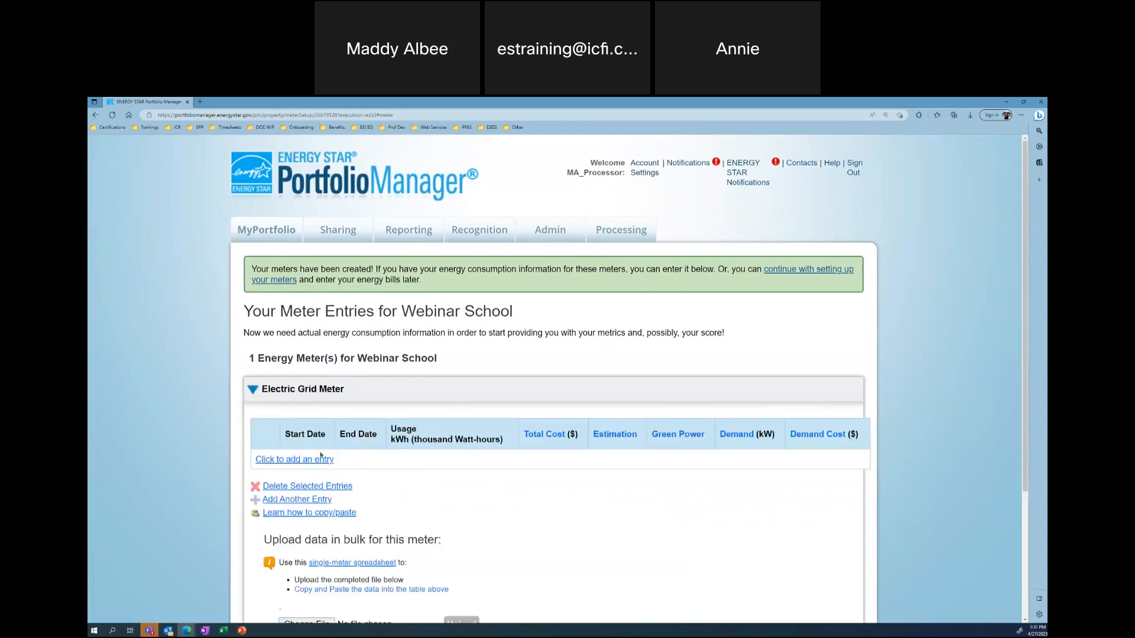
pyautogui.scroll(-3, 313, 445)
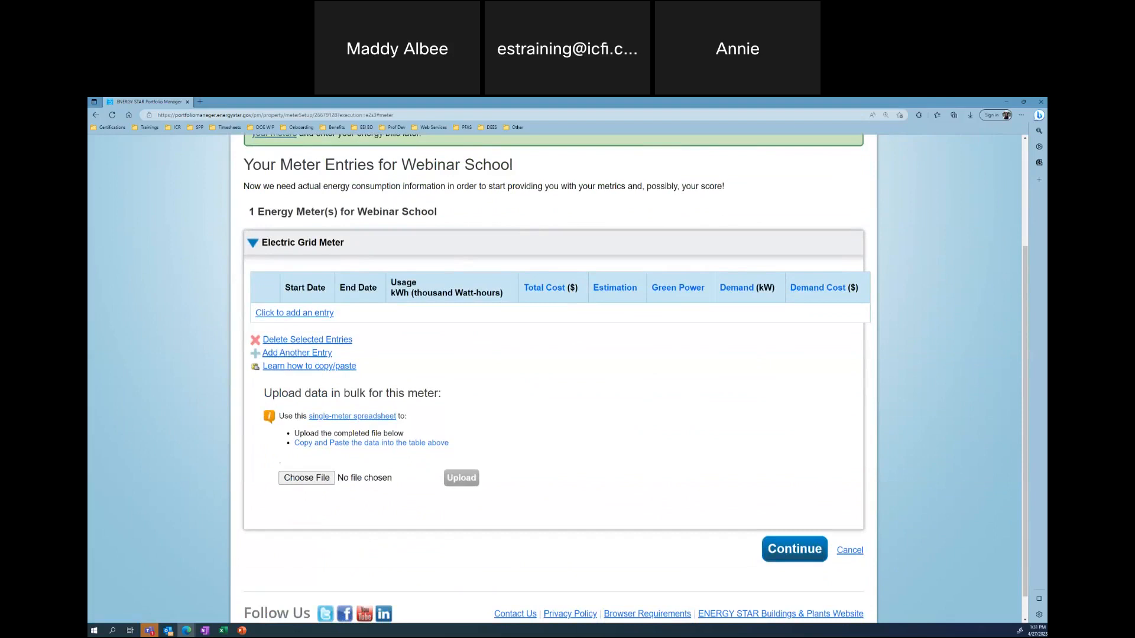
# Step: Add a first entry to the Electric Grid Meter and set its start date to 01/01/2023
pyautogui.hotkey('alt', 'Tab')
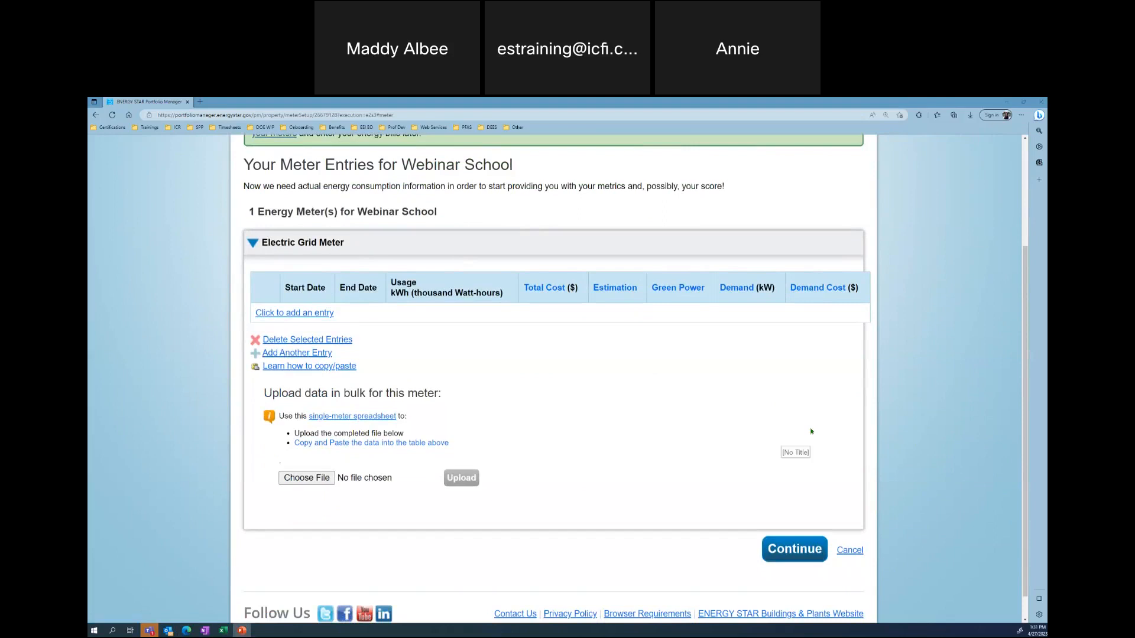
pyautogui.click(266, 314)
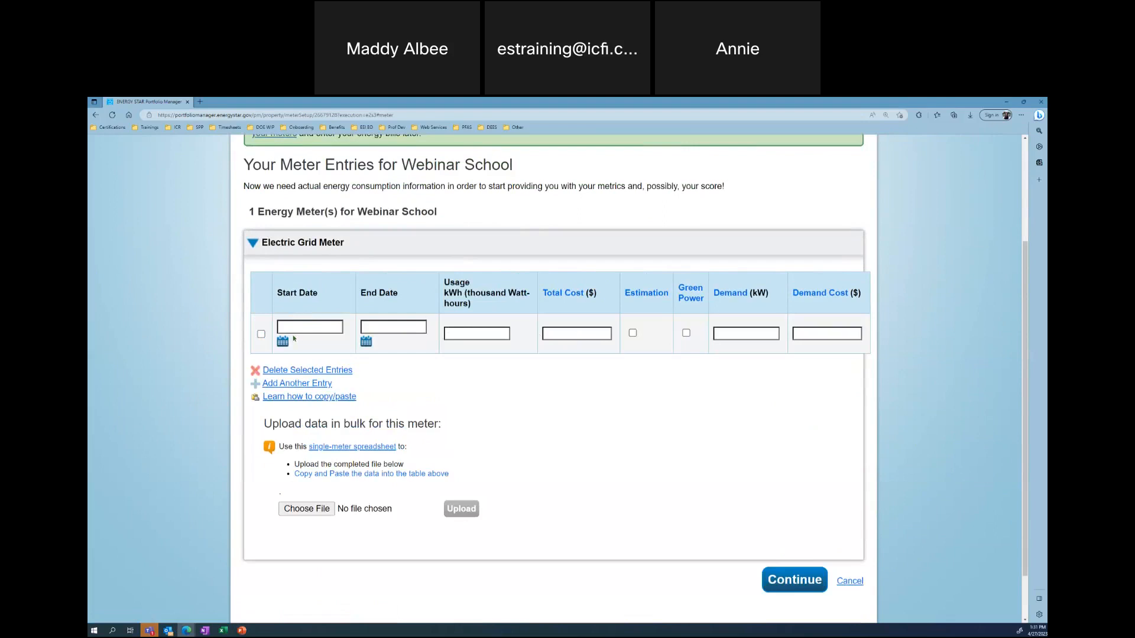
pyautogui.click(284, 340)
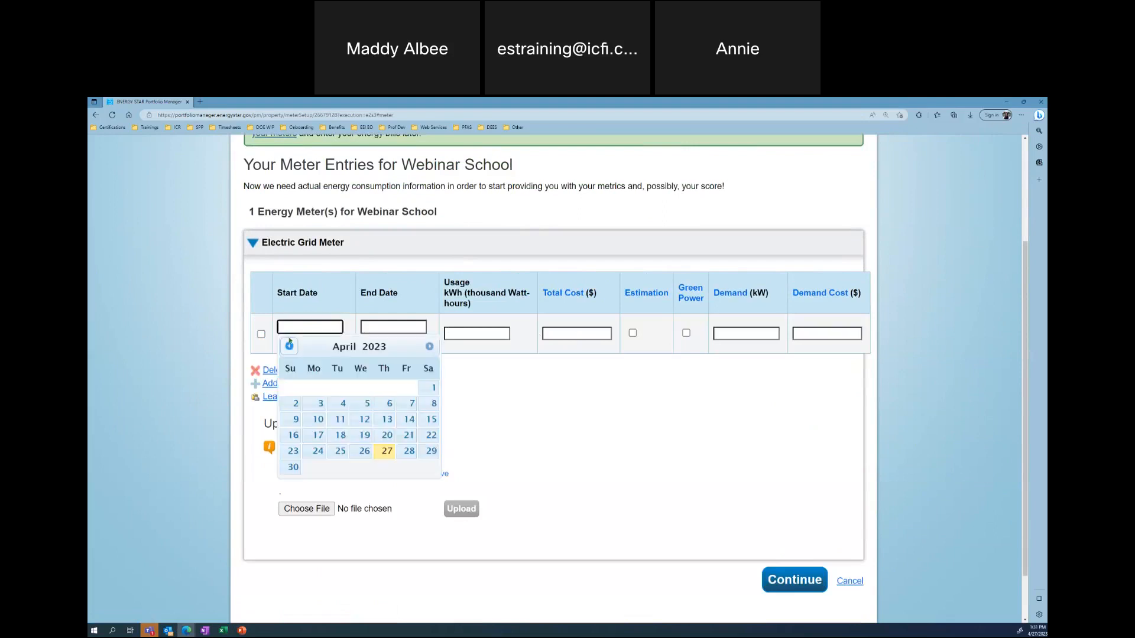
pyautogui.click(289, 346)
pyautogui.click(289, 346)
pyautogui.click(289, 346)
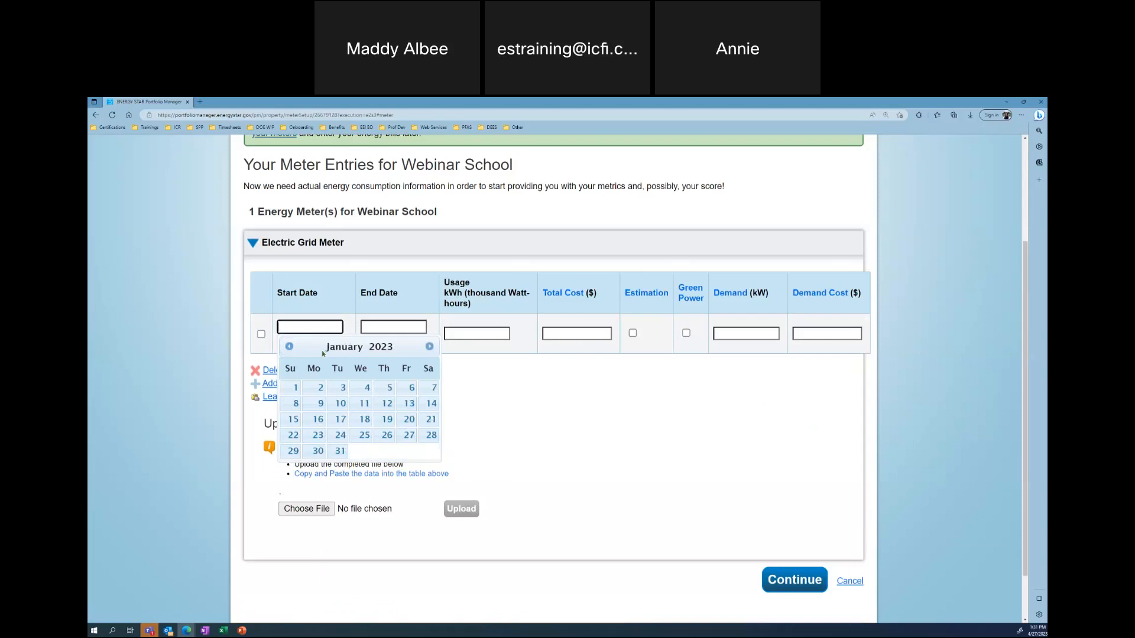
pyautogui.click(295, 387)
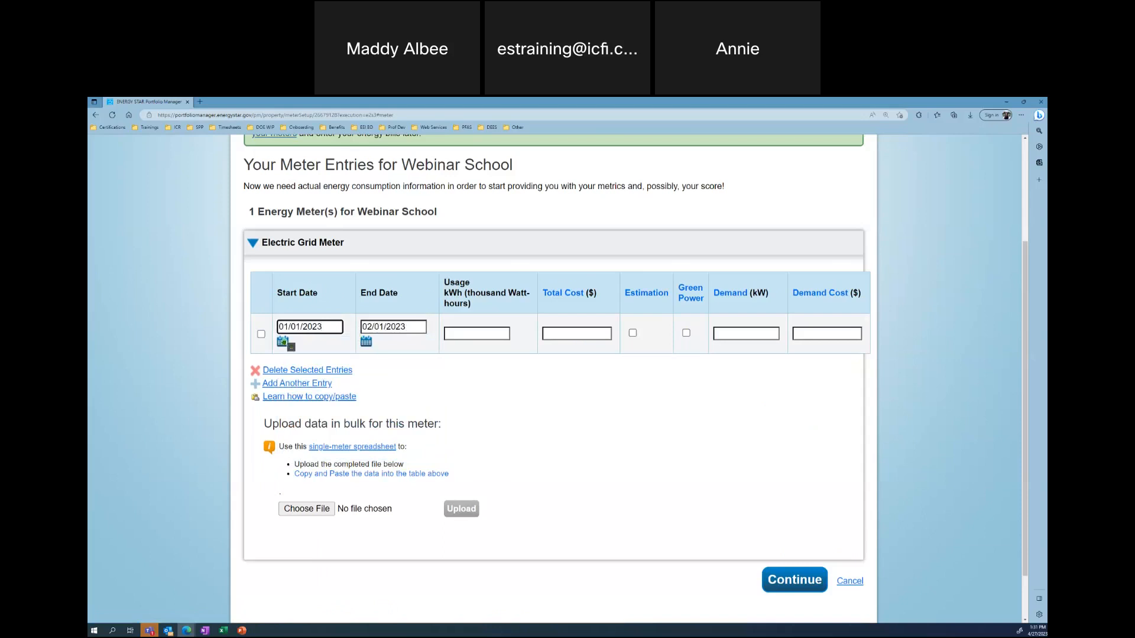
# Step: Change the first entry's start date to 01/08/2023 and set its end date to 02/08/2023
pyautogui.click(283, 341)
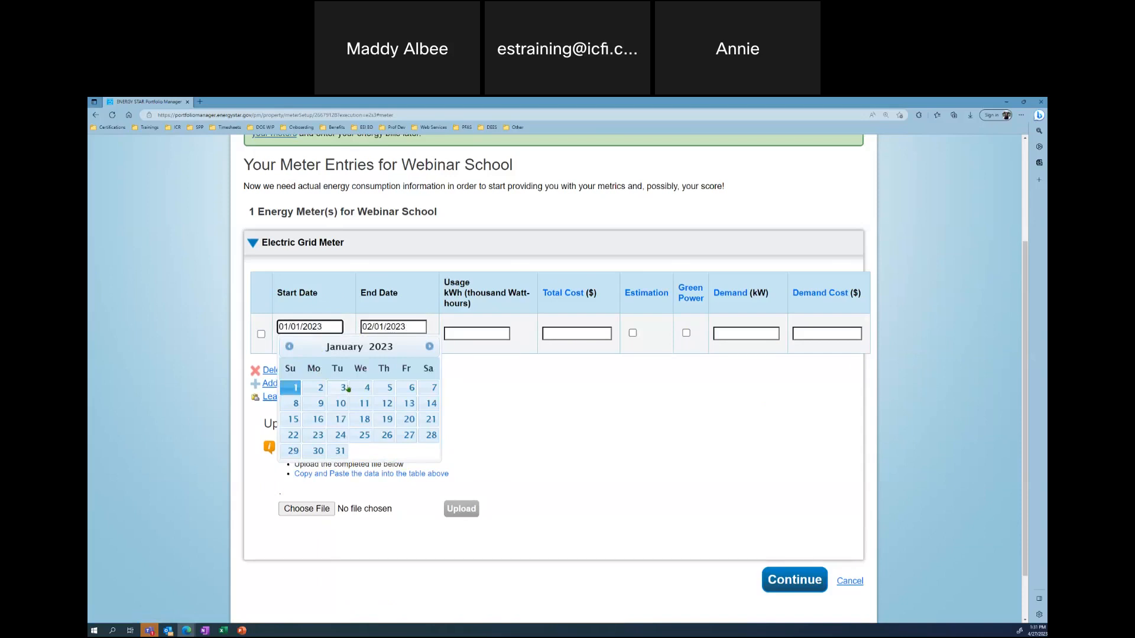
pyautogui.click(295, 404)
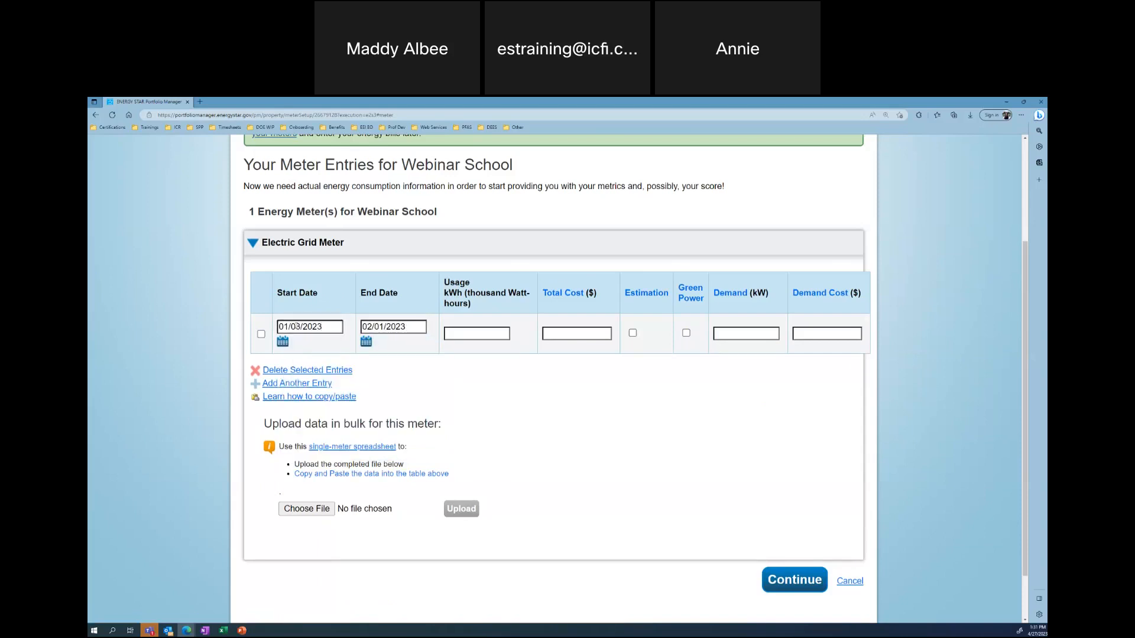
pyautogui.click(366, 341)
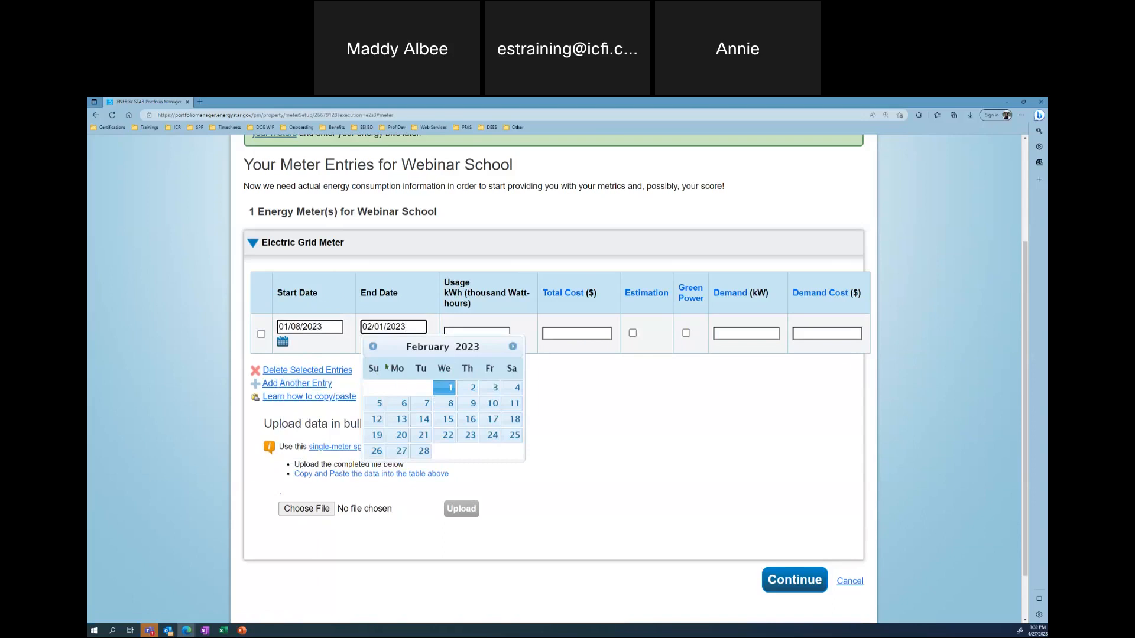
pyautogui.click(447, 404)
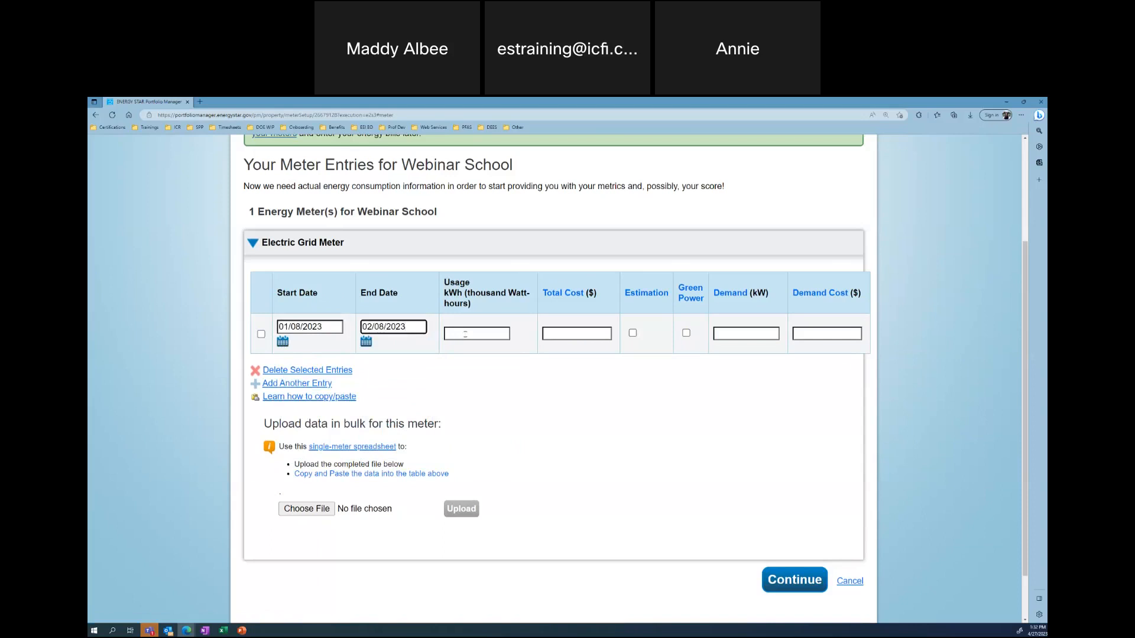
# Step: Enter a usage of 50,000 kWh for the first entry and leave its total cost, demand and demand cost blank
pyautogui.click(465, 334)
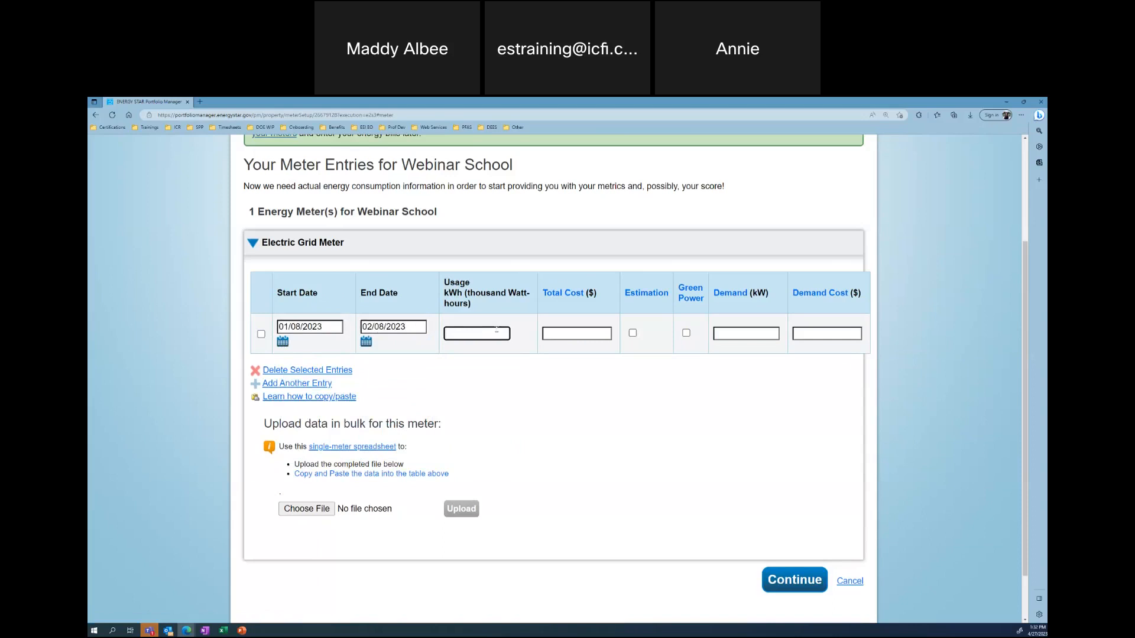
pyautogui.write('5,00')
pyautogui.write('00')
pyautogui.press('BackSpace')
pyautogui.press('BackSpace')
pyautogui.press('BackSpace')
pyautogui.press('BackSpace')
pyautogui.press('BackSpace')
pyautogui.write('0,000')
pyautogui.click(554, 333)
pyautogui.click(747, 334)
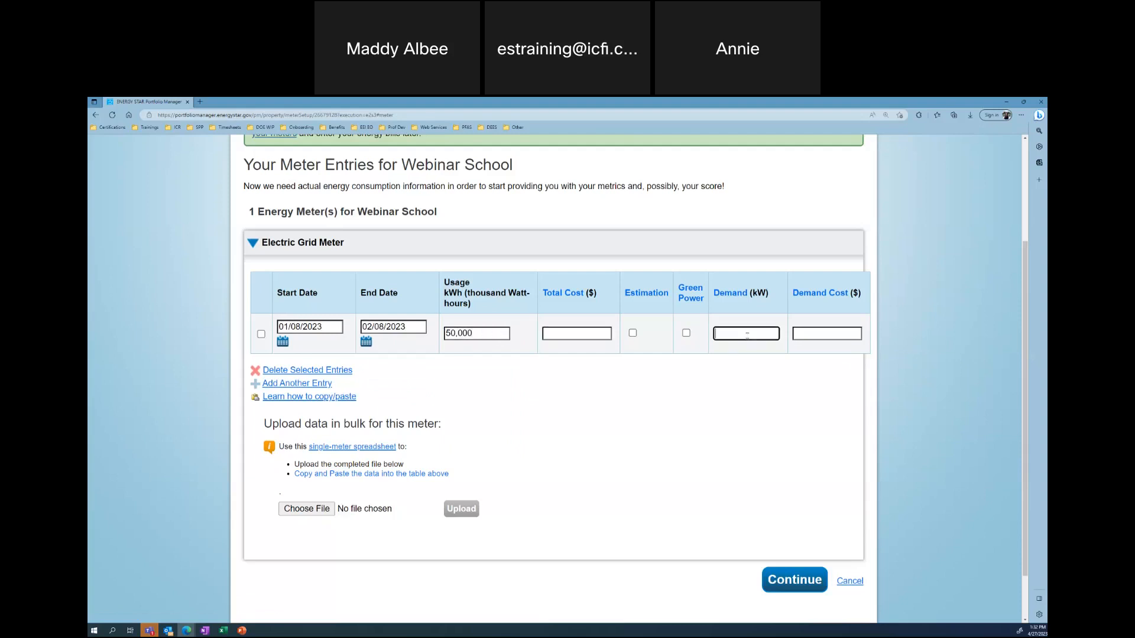
pyautogui.click(815, 335)
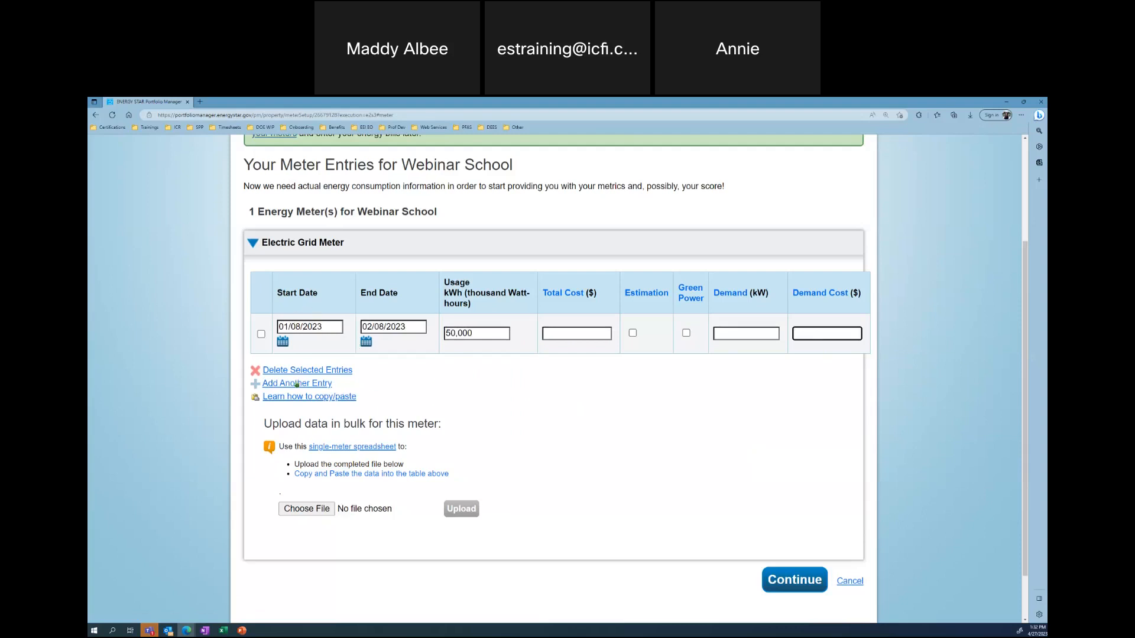
# Step: Add a second meter entry with a usage of 49,999 kWh and save both entries despite the date gap
pyautogui.click(297, 383)
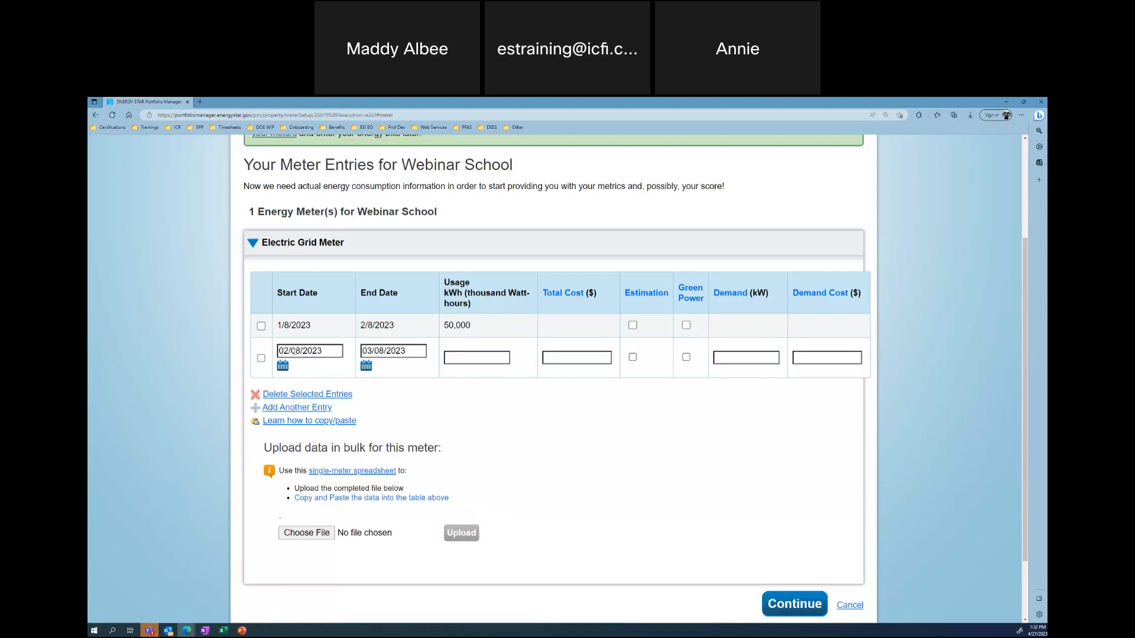
pyautogui.click(287, 350)
pyautogui.click(483, 354)
pyautogui.write('49,999')
pyautogui.click(508, 437)
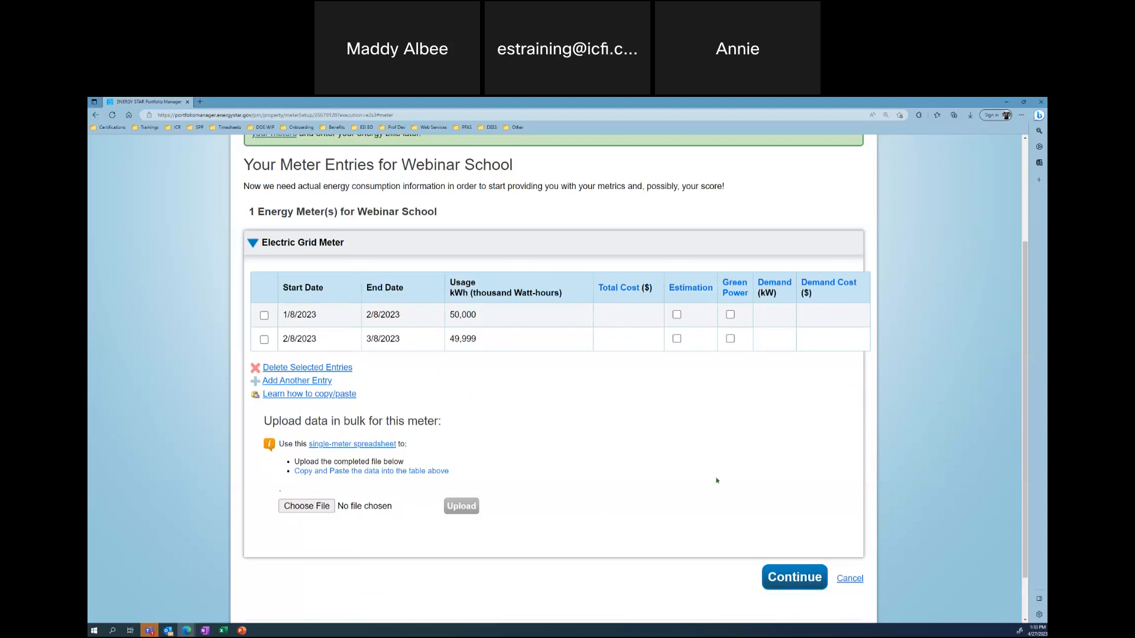
pyautogui.click(793, 577)
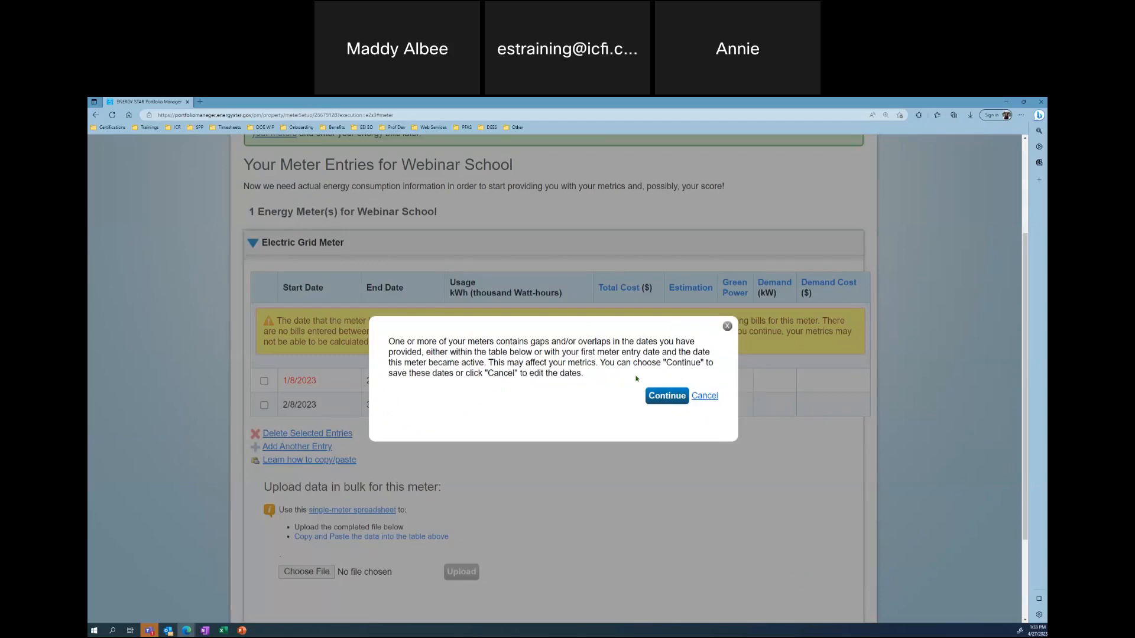
pyautogui.click(661, 400)
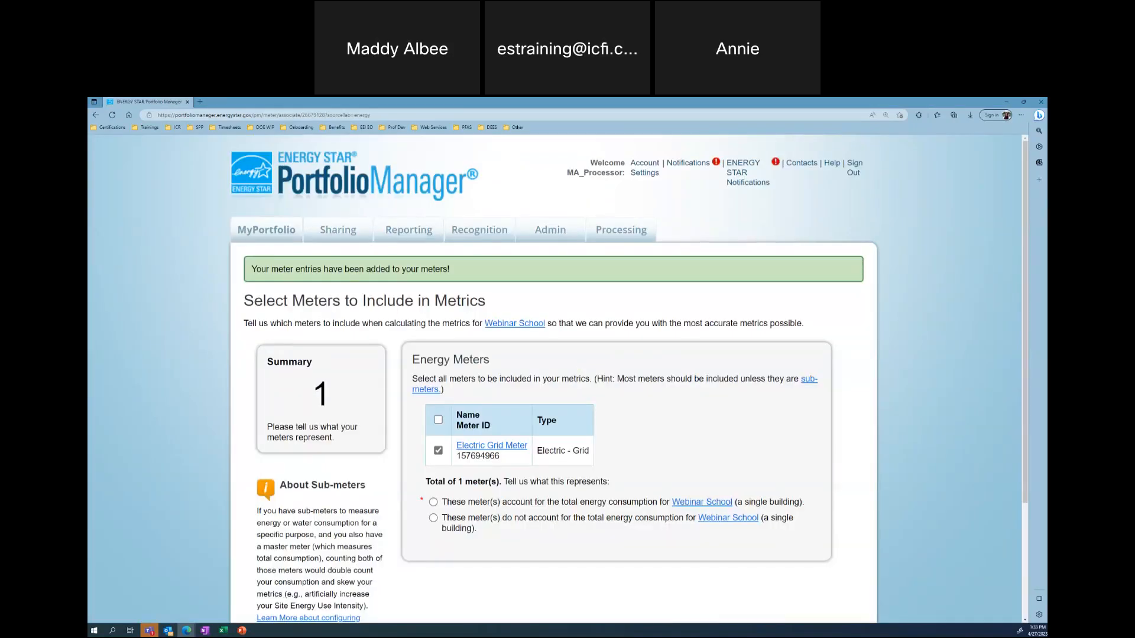
# Step: Specify that the meter does not cover Webinar School's total energy consumption, only common areas (all energy loads), and apply the selections
pyautogui.hotkey('alt', 'Tab')
pyautogui.click(453, 502)
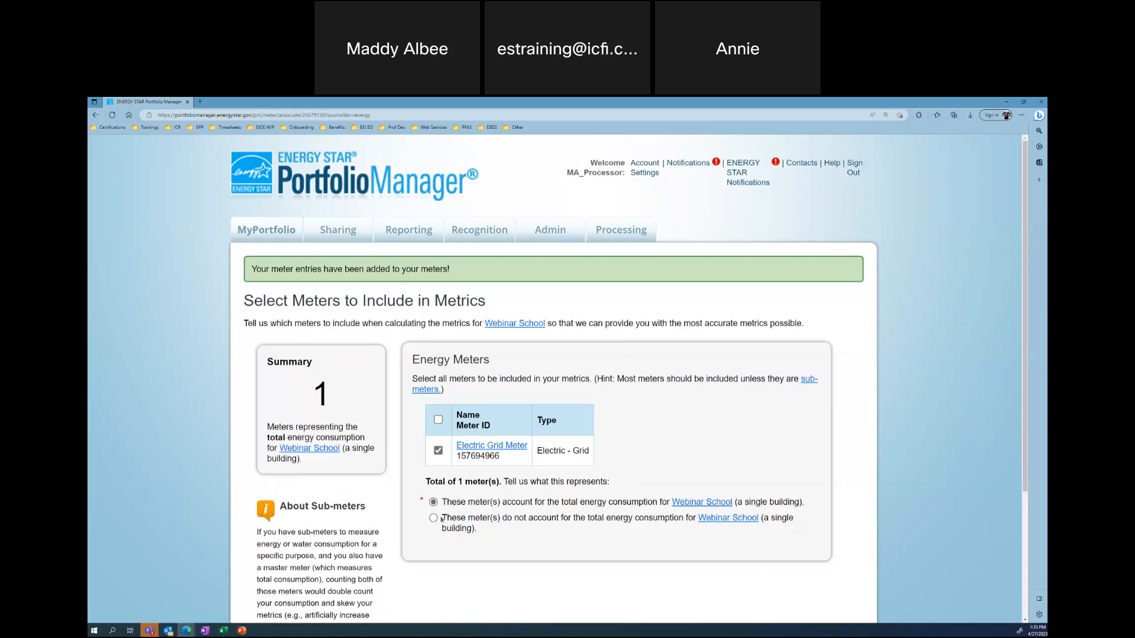
pyautogui.click(434, 518)
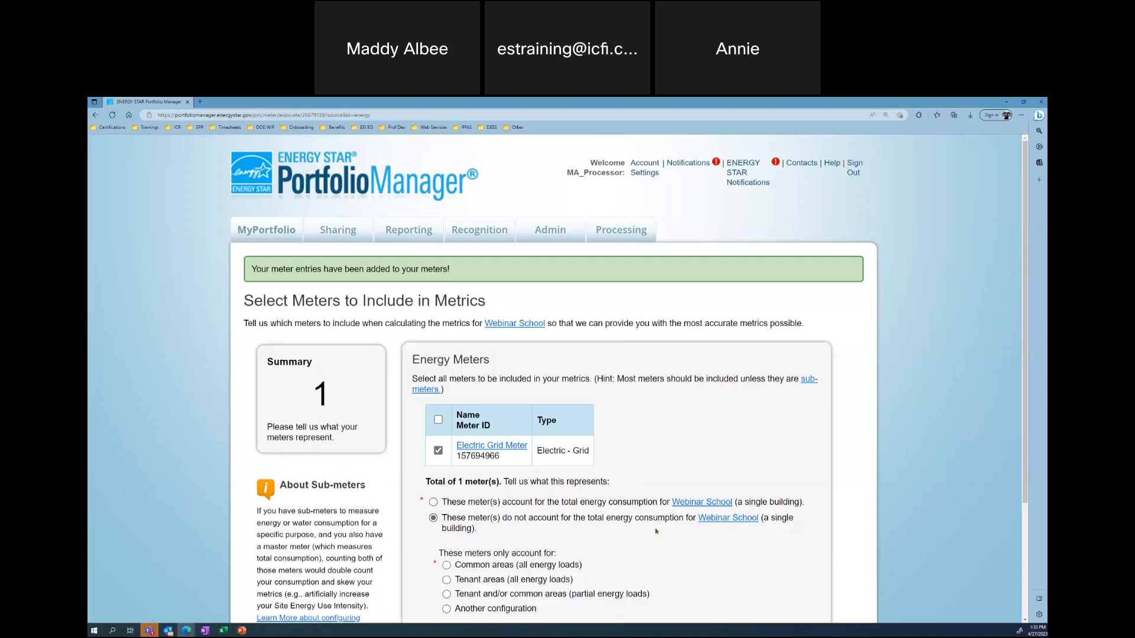
pyautogui.scroll(-2, 655, 532)
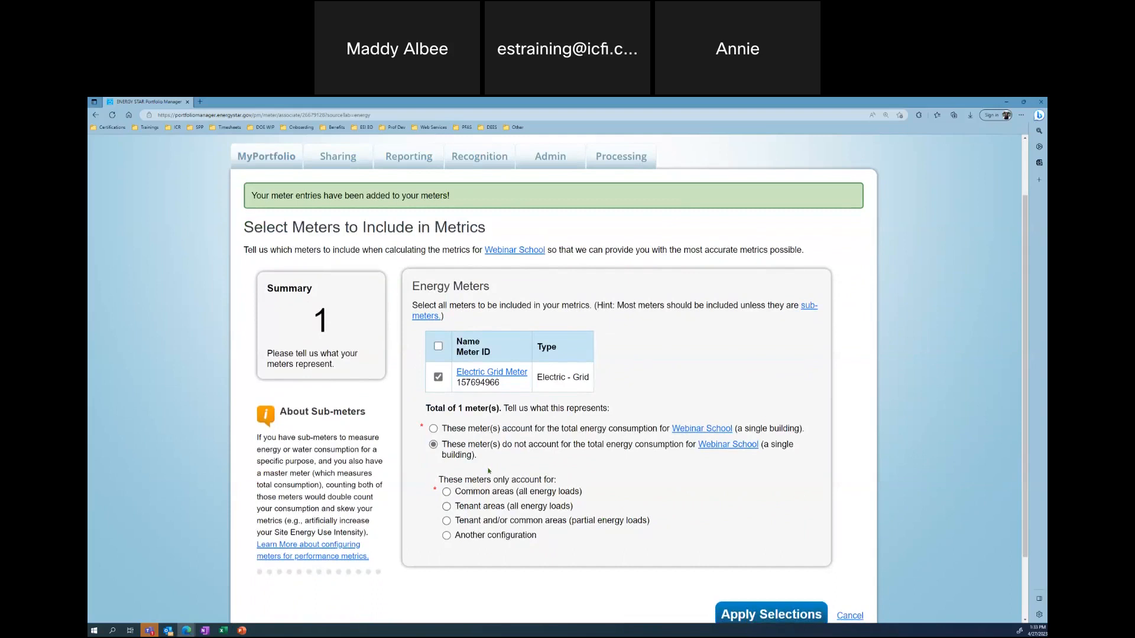
pyautogui.click(447, 493)
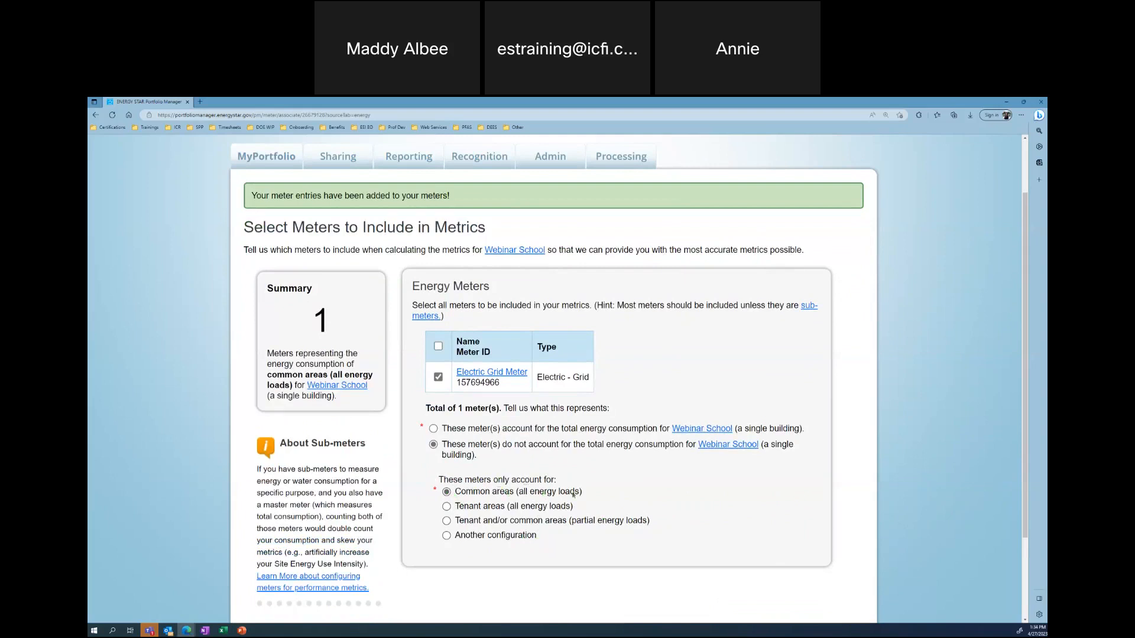
pyautogui.scroll(-2, 647, 485)
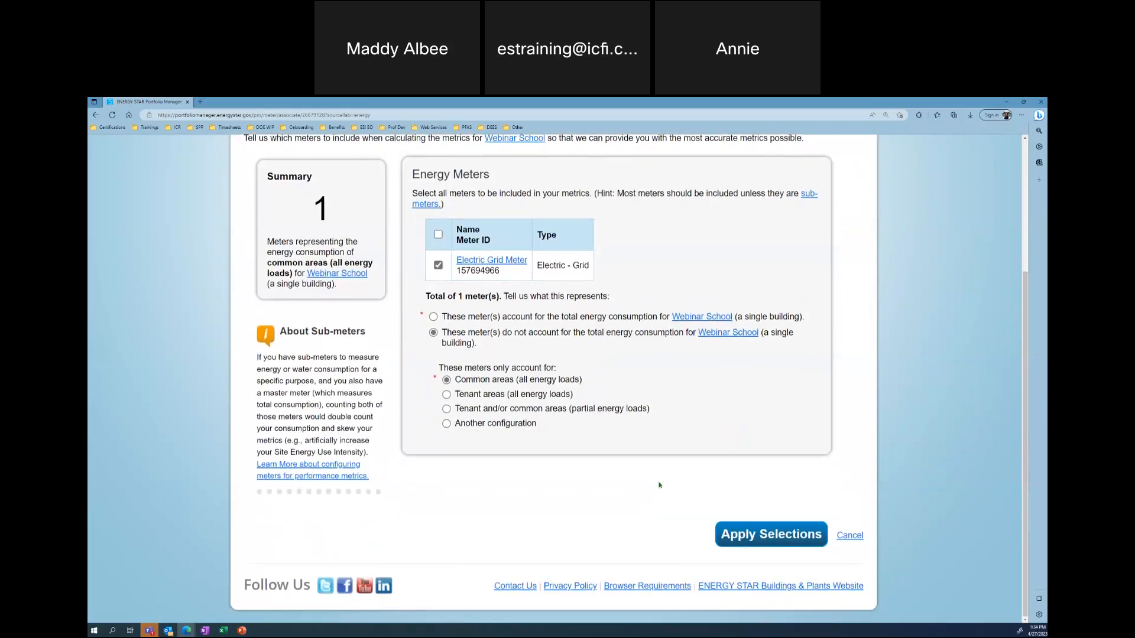
pyautogui.click(778, 535)
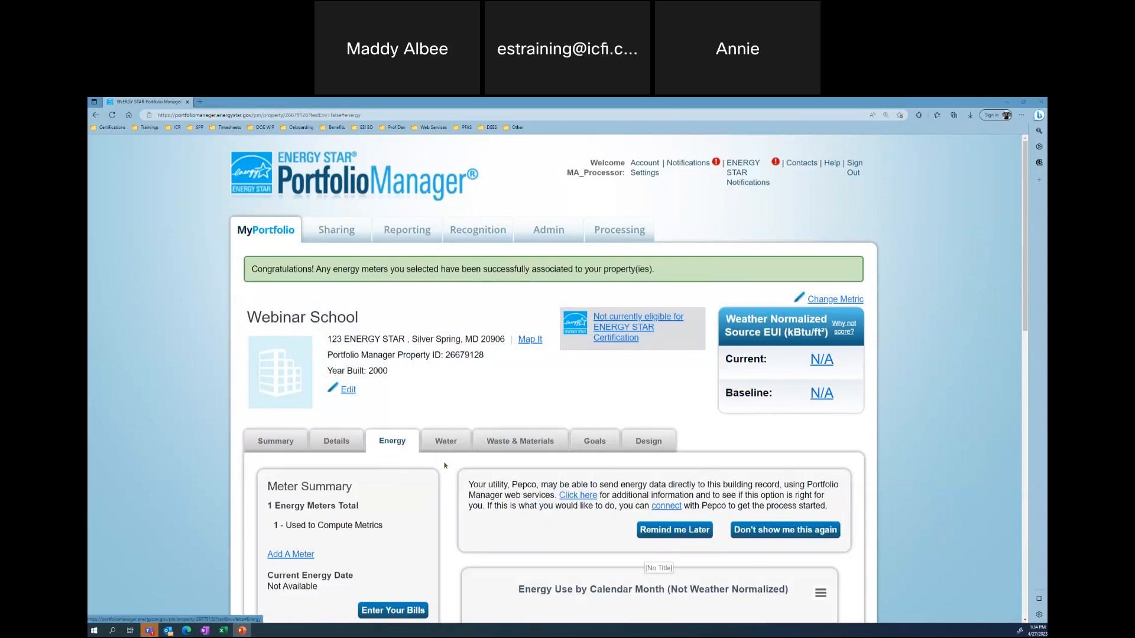
# Step: Examine Webinar School's energy overview, including the meter summary, energy use chart and list of meters used to compute metrics
pyautogui.scroll(-3, 495, 484)
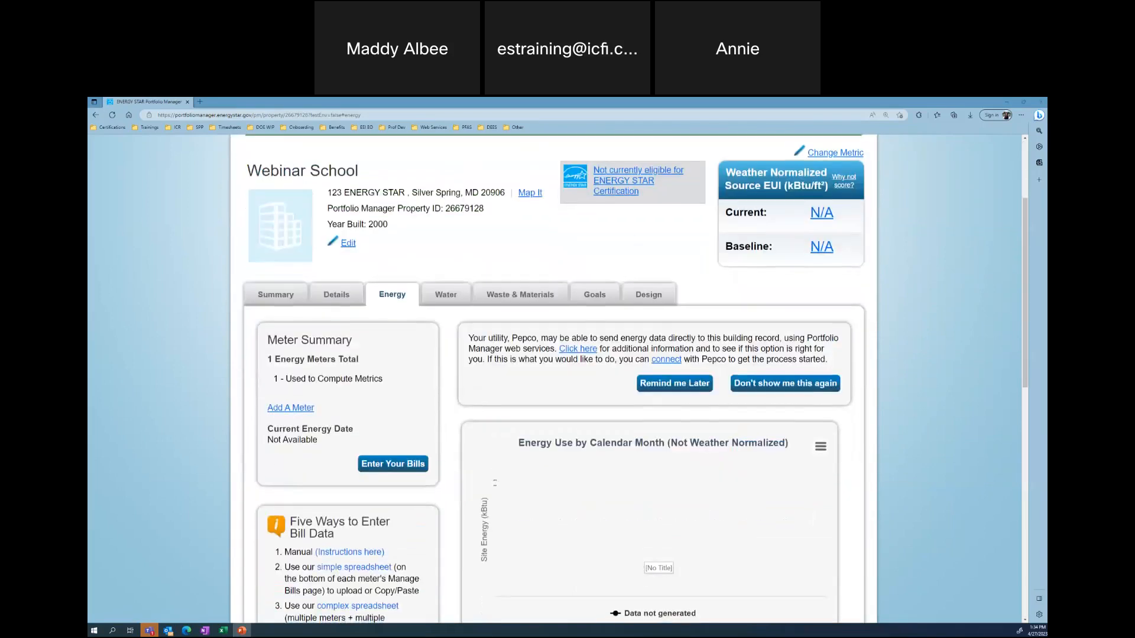
pyautogui.scroll(-2, 495, 483)
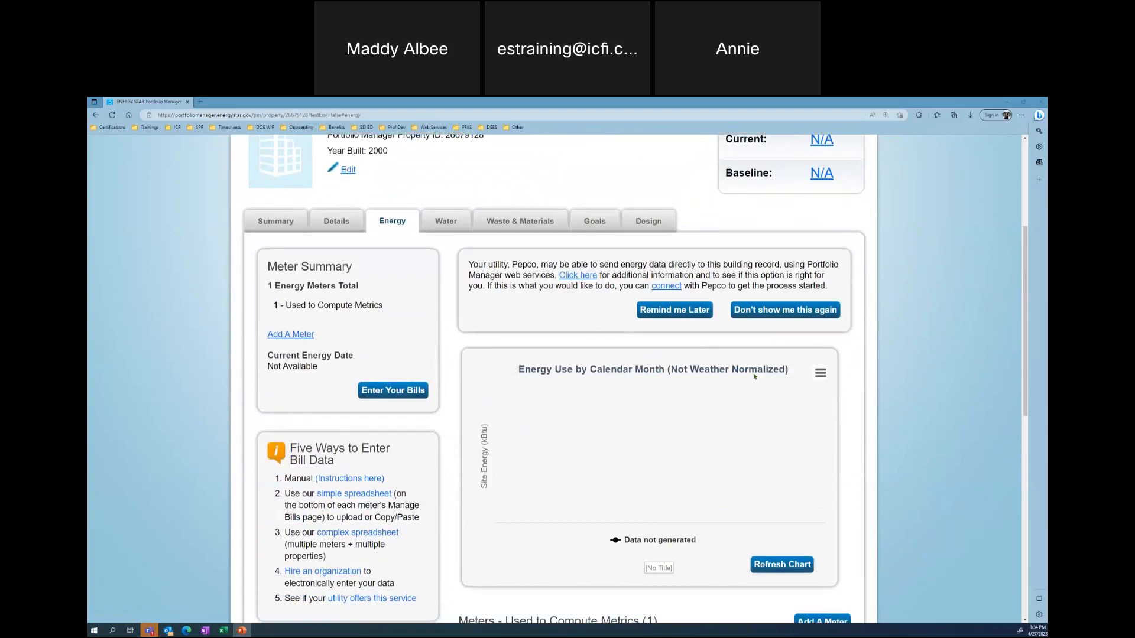
pyautogui.scroll(-3, 749, 376)
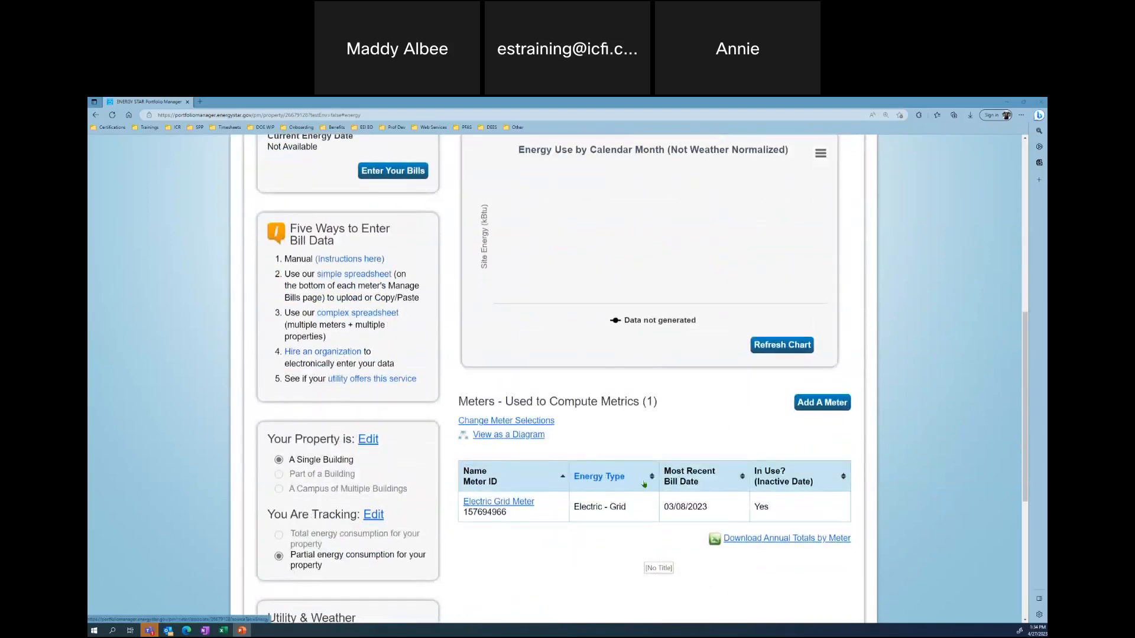
pyautogui.scroll(3, 644, 481)
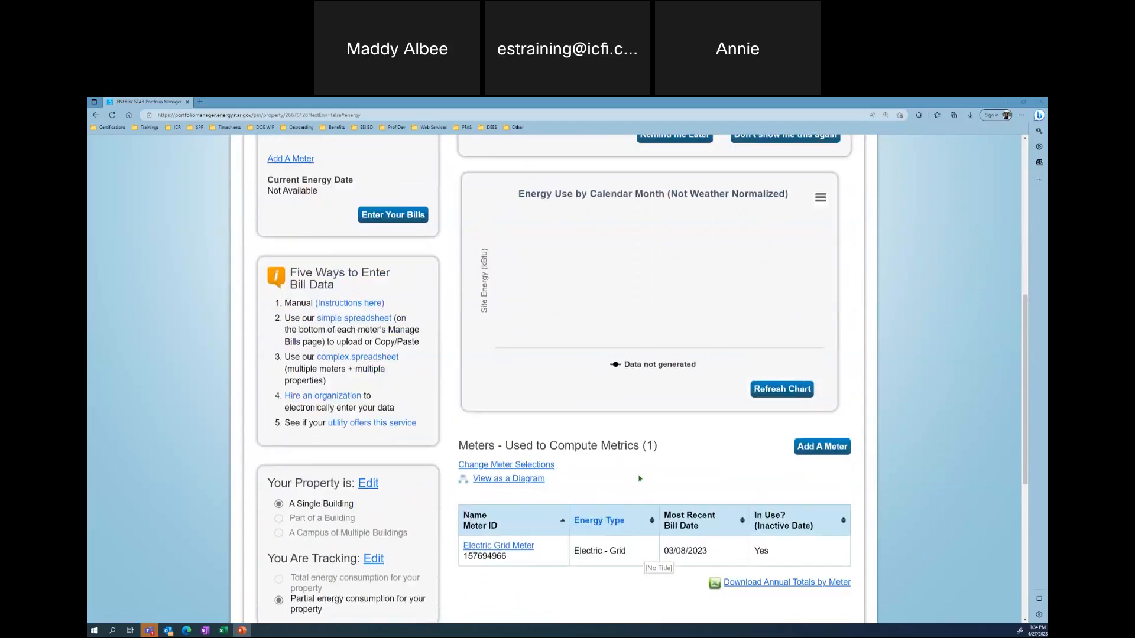
pyautogui.scroll(3, 637, 477)
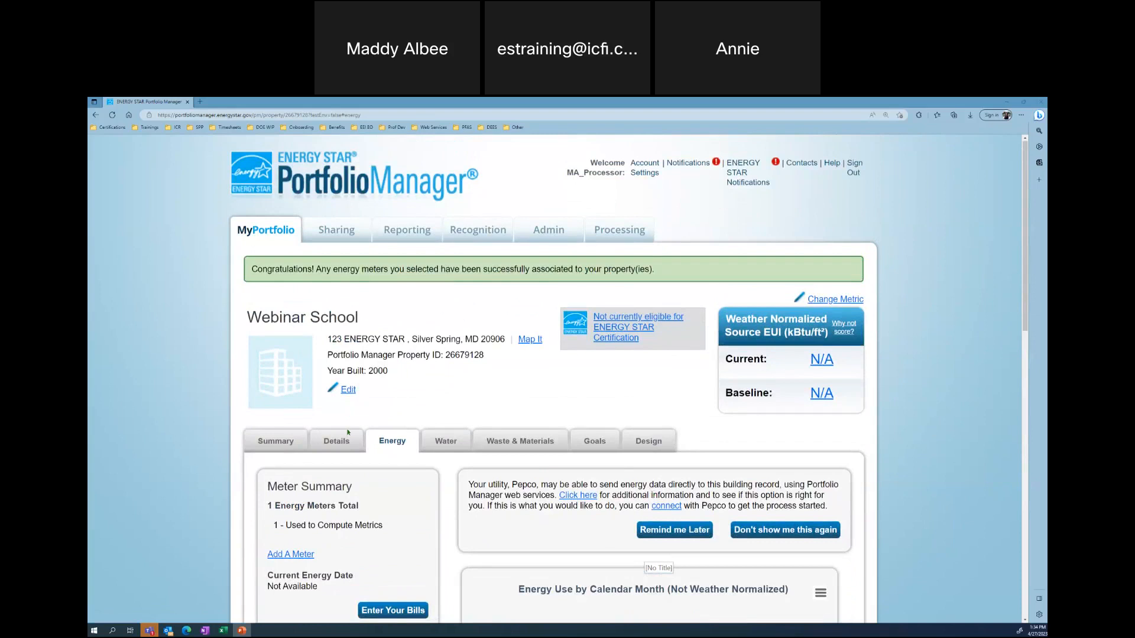
pyautogui.scroll(-1, 354, 449)
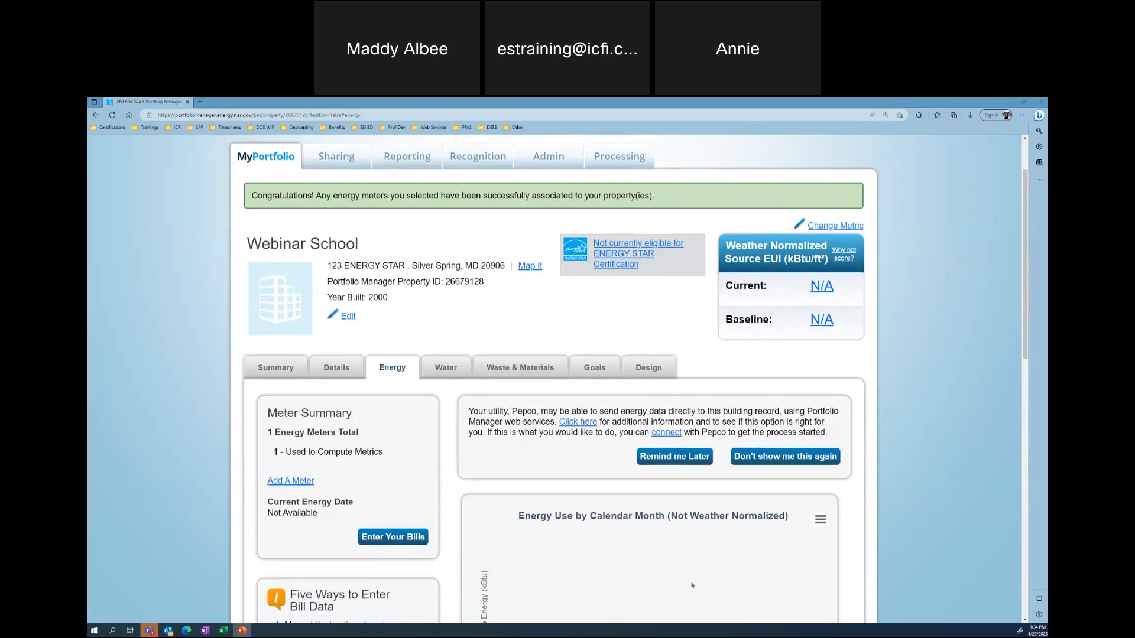
# Step: Open the Electric Grid Meter's bills and change the first entry's dates to 01/01/2023 through 02/01/2023
pyautogui.click(416, 538)
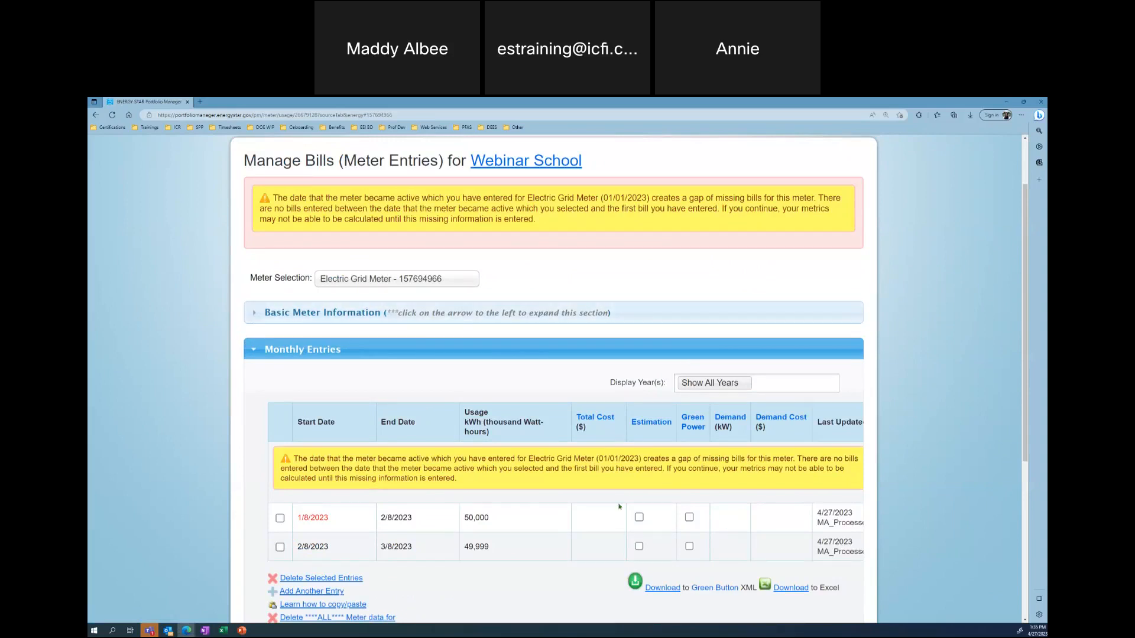
pyautogui.scroll(-1, 677, 519)
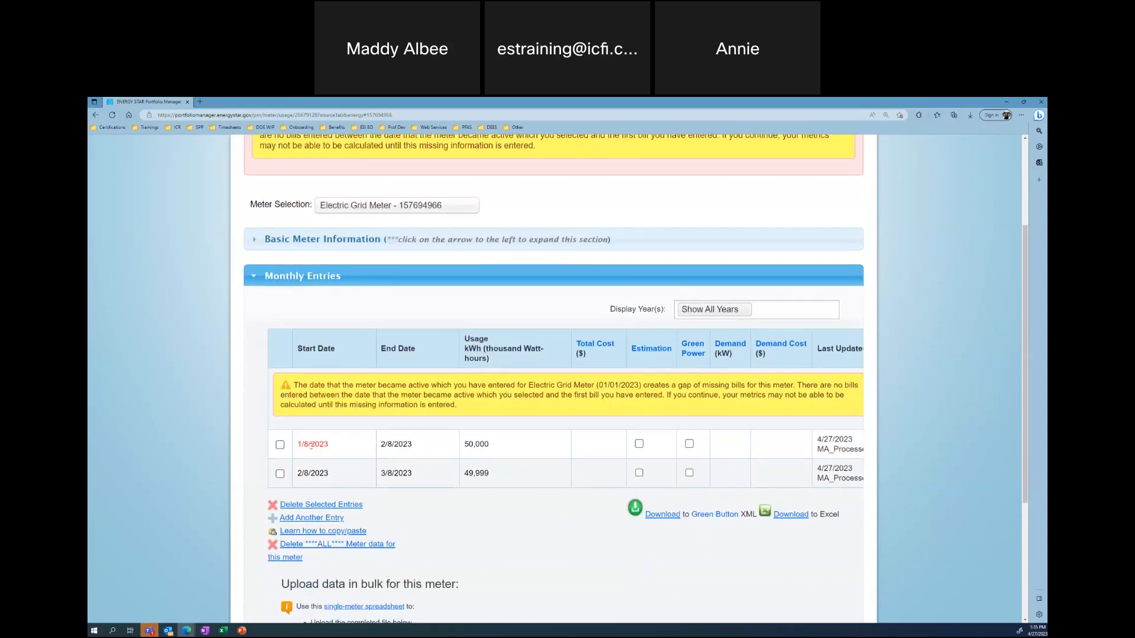
pyautogui.click(311, 445)
pyautogui.click(298, 456)
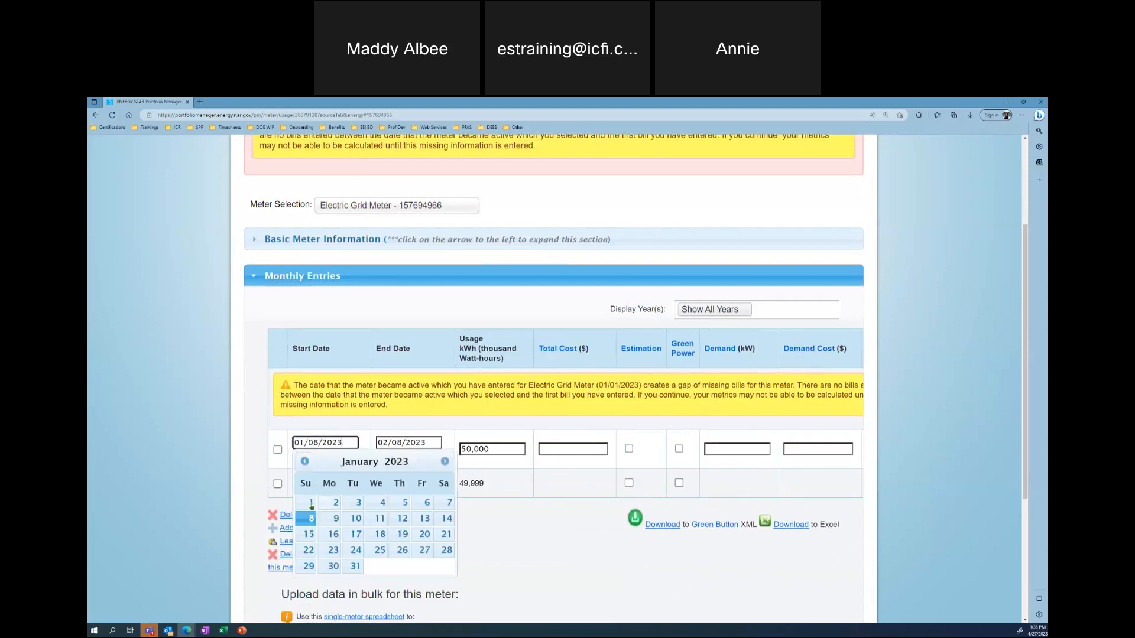
pyautogui.click(312, 506)
pyautogui.click(395, 440)
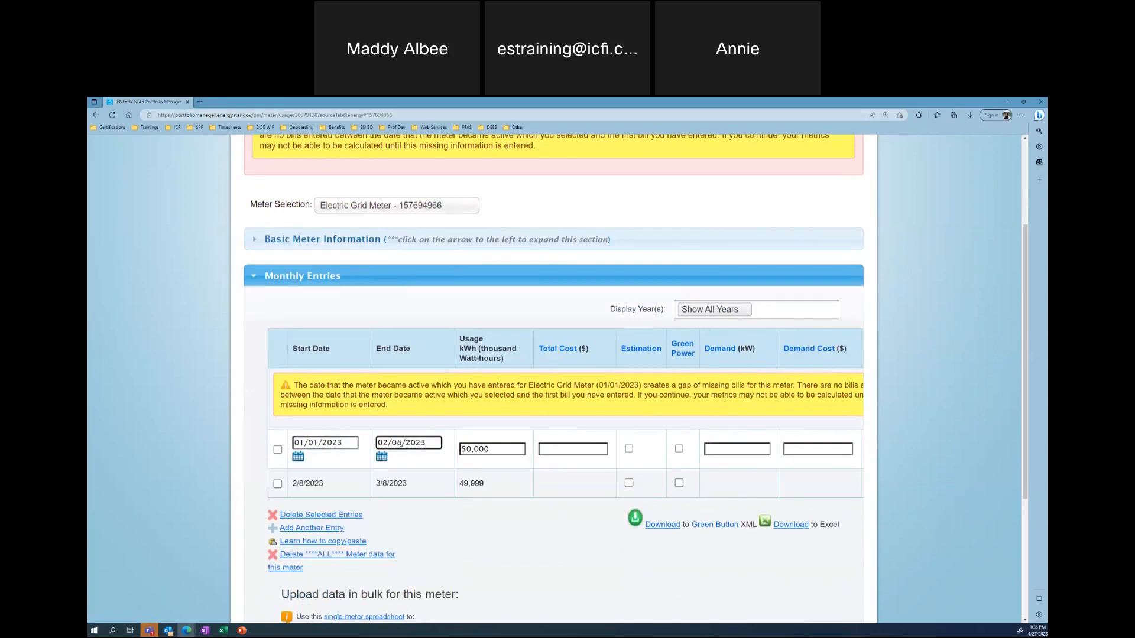
pyautogui.click(382, 456)
pyautogui.click(454, 507)
# Step: Change the second entry's start date to 02/01/2023 and its end date to 03/01/2023
pyautogui.click(294, 483)
pyautogui.click(298, 485)
pyautogui.click(373, 529)
pyautogui.click(396, 473)
pyautogui.click(382, 487)
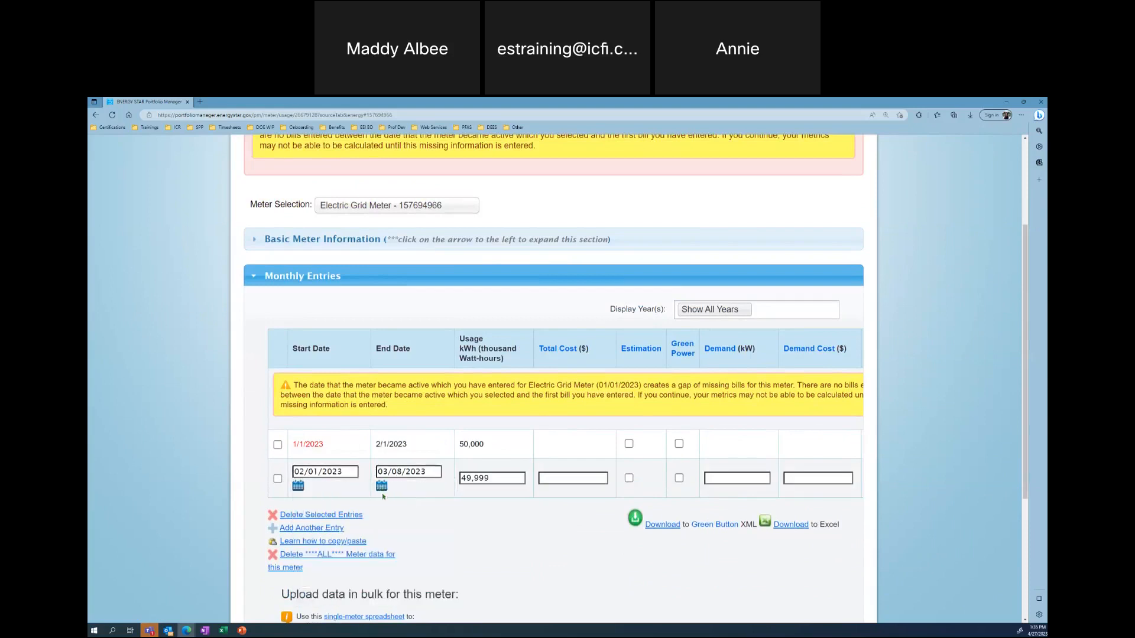
pyautogui.click(449, 537)
pyautogui.scroll(-2, 450, 527)
pyautogui.scroll(-1, 449, 528)
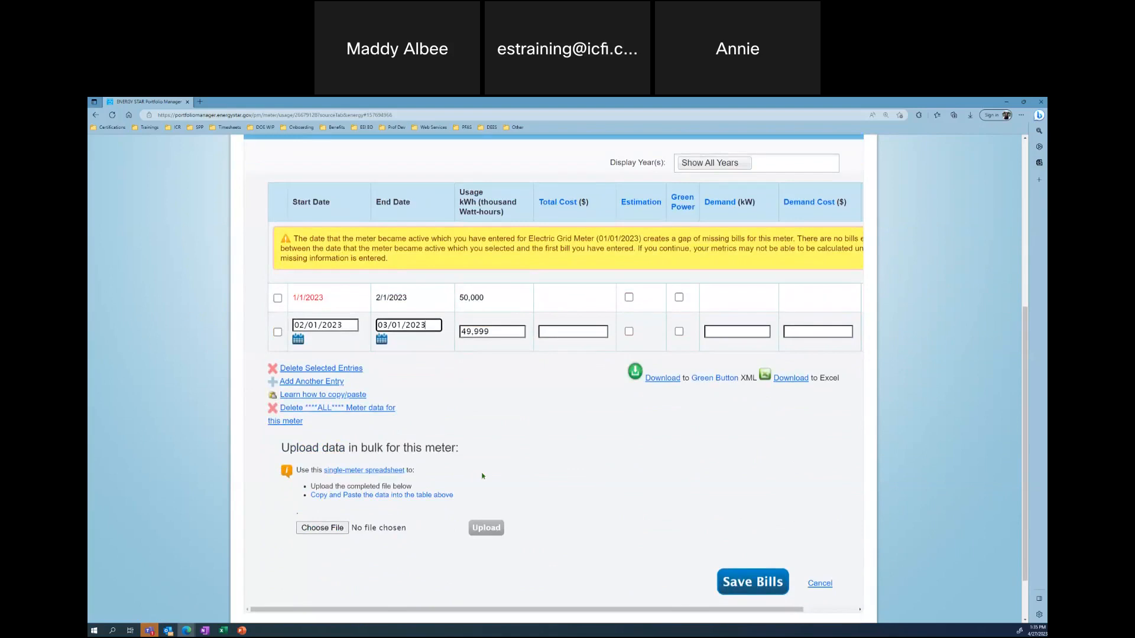
pyautogui.click(519, 447)
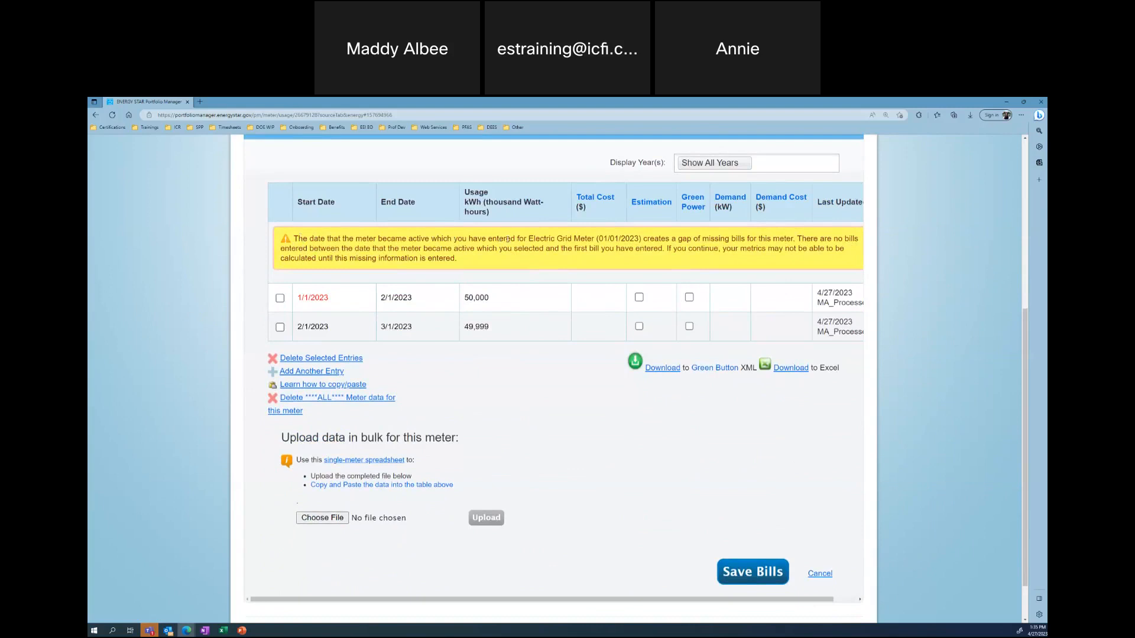
# Step: Save the corrected bills for the Electric Grid Meter
pyautogui.scroll(2, 528, 233)
pyautogui.scroll(-2, 529, 234)
pyautogui.click(757, 572)
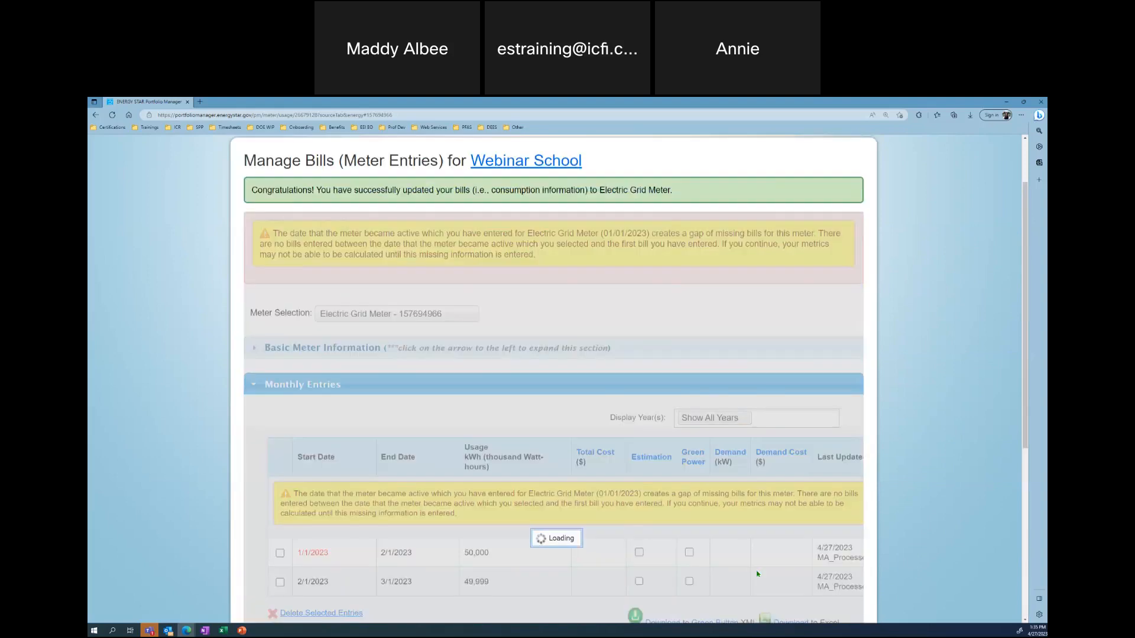